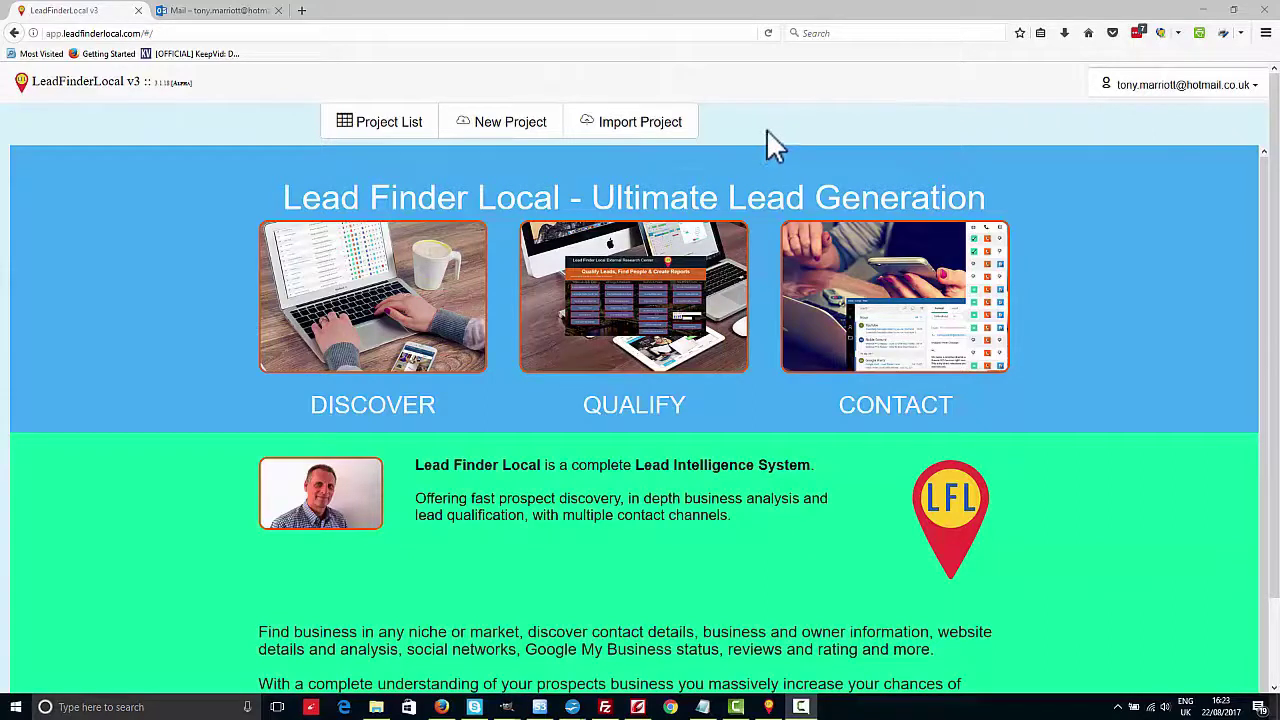
Create a new project named dentist-01 and enter dentist as its keyword
click(510, 135)
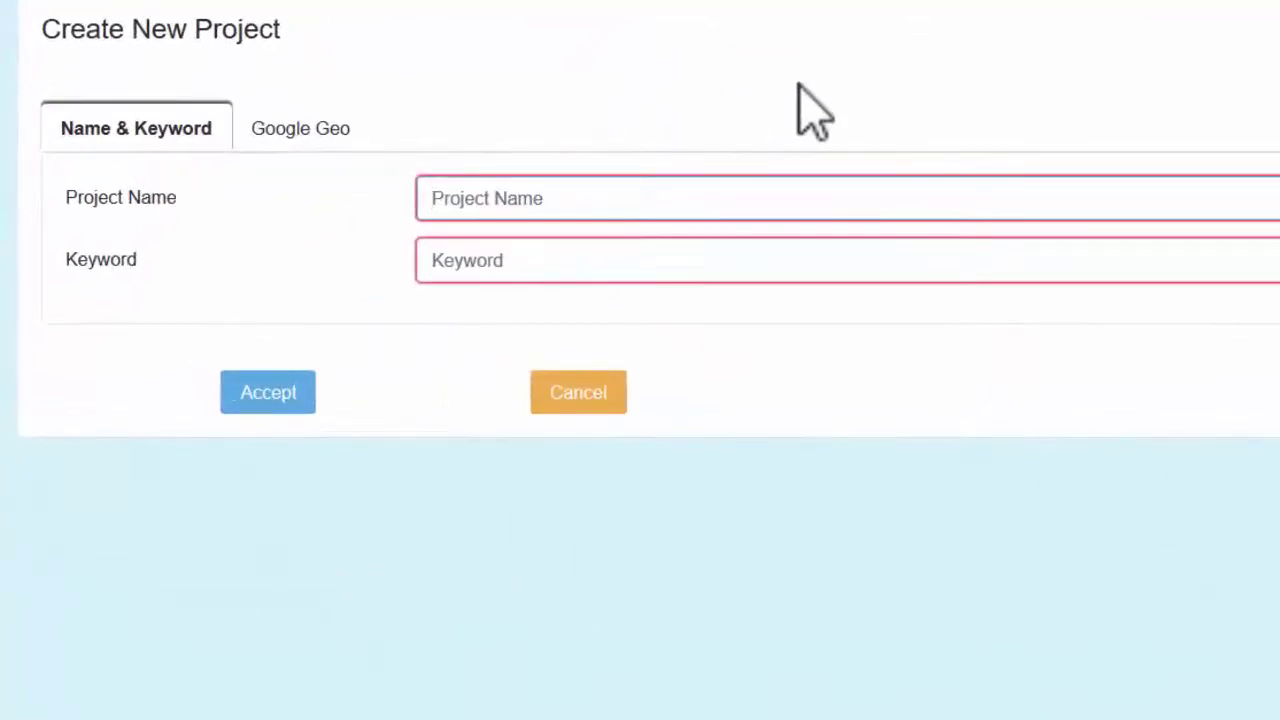
text(dent)
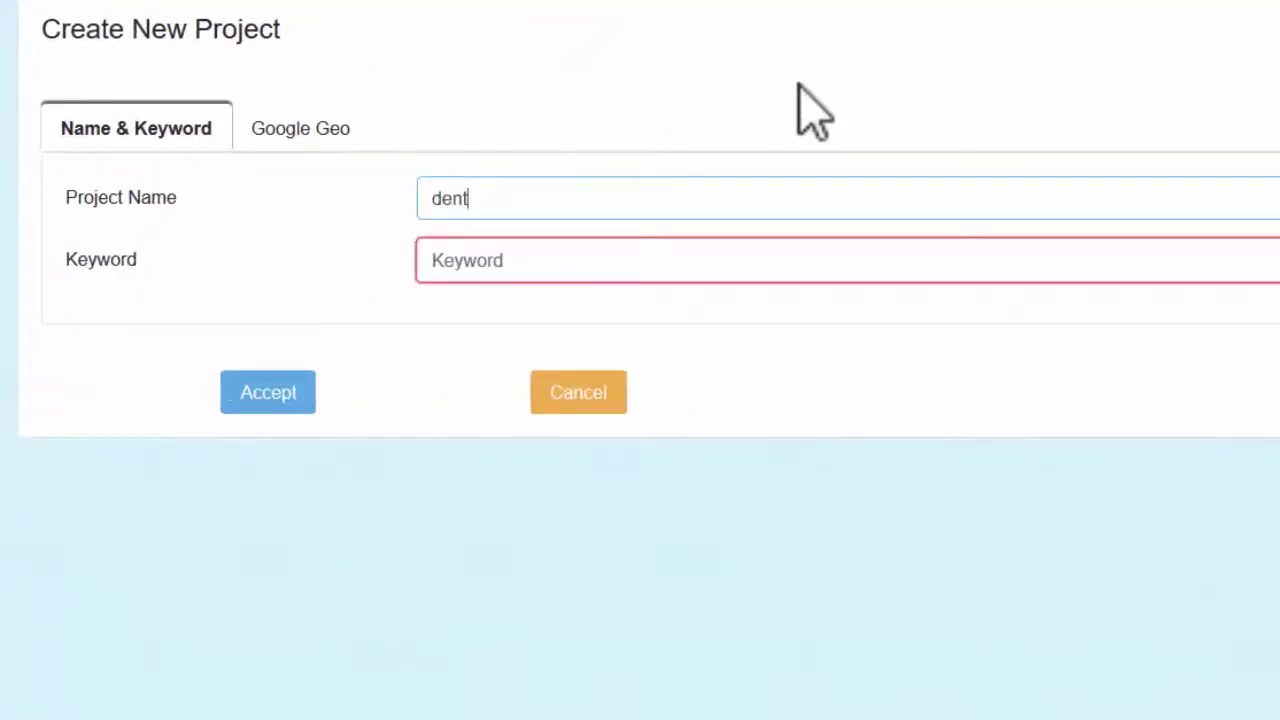
text(uist-01)
click(545, 259)
text(den)
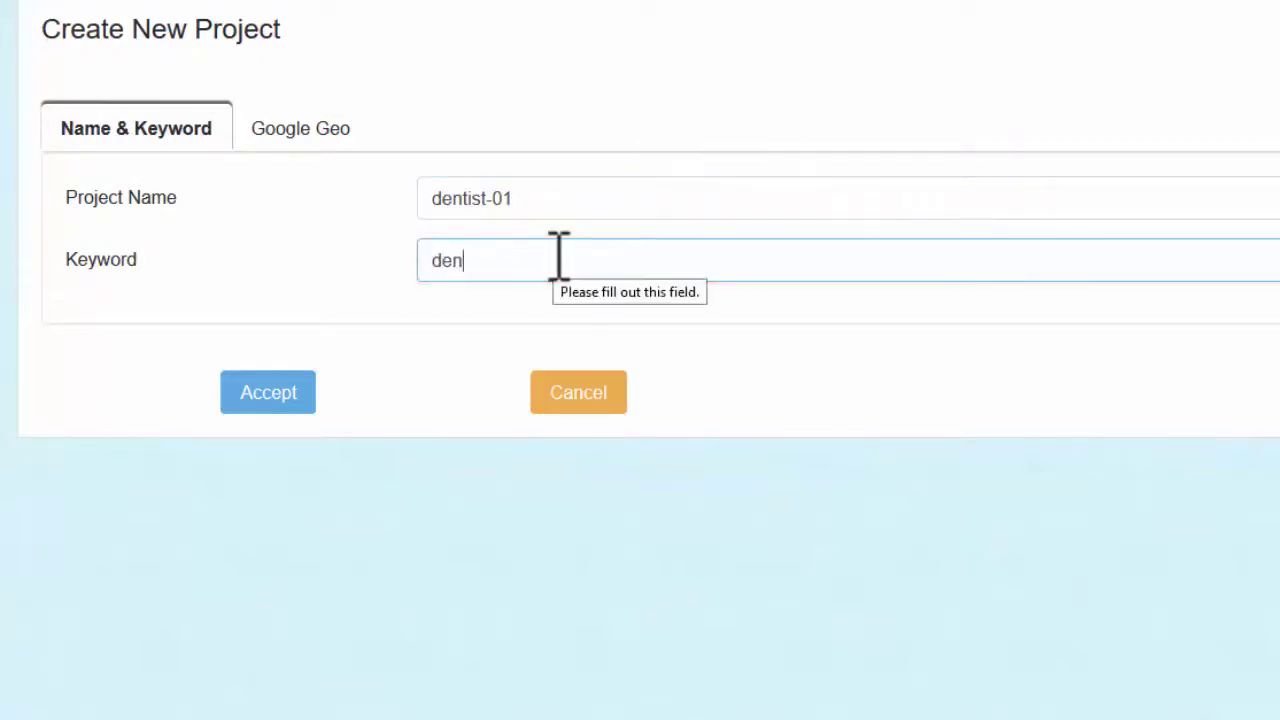
text(tist)
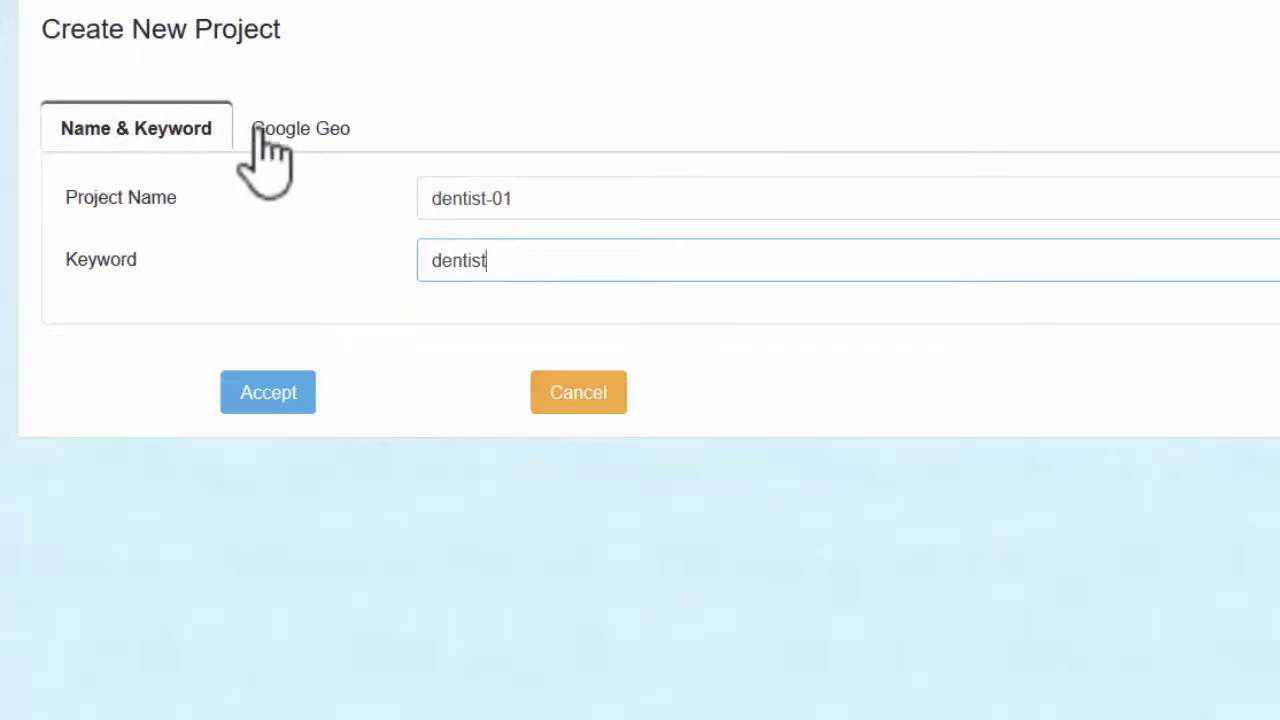
In the Google Geo location settings, try 90210, 456 and plymouth as the search location
click(292, 140)
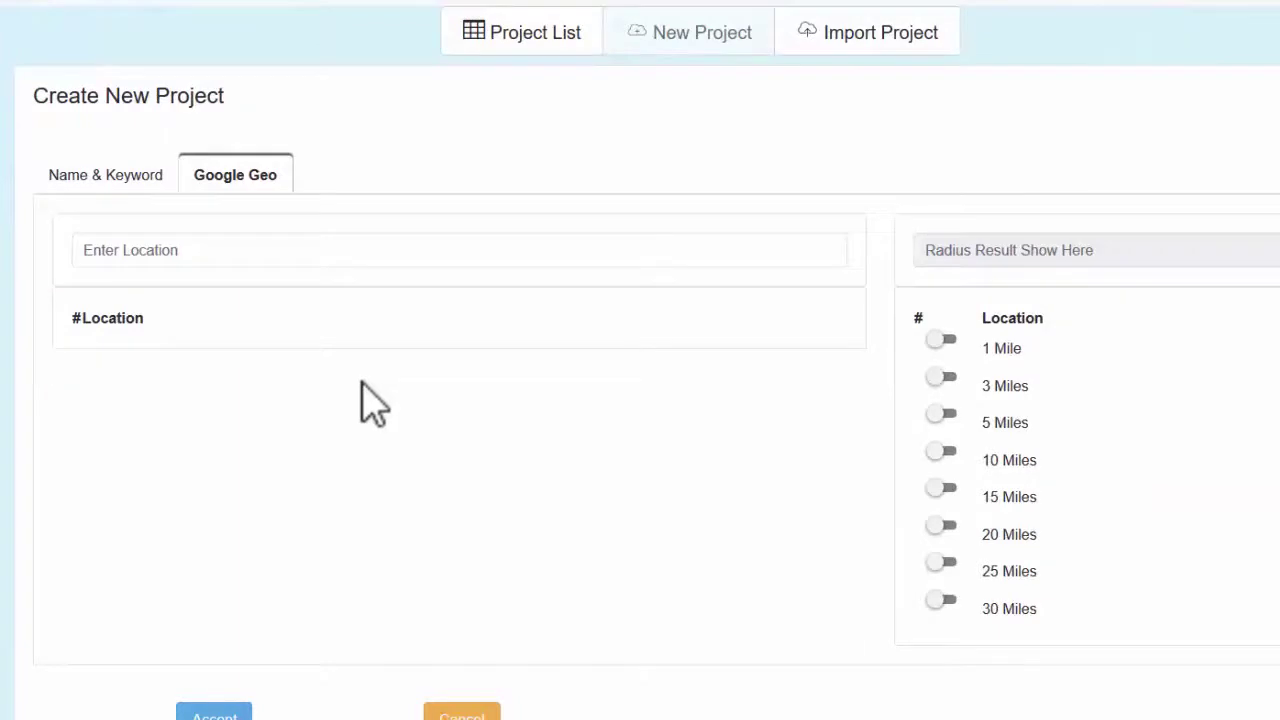
click(169, 250)
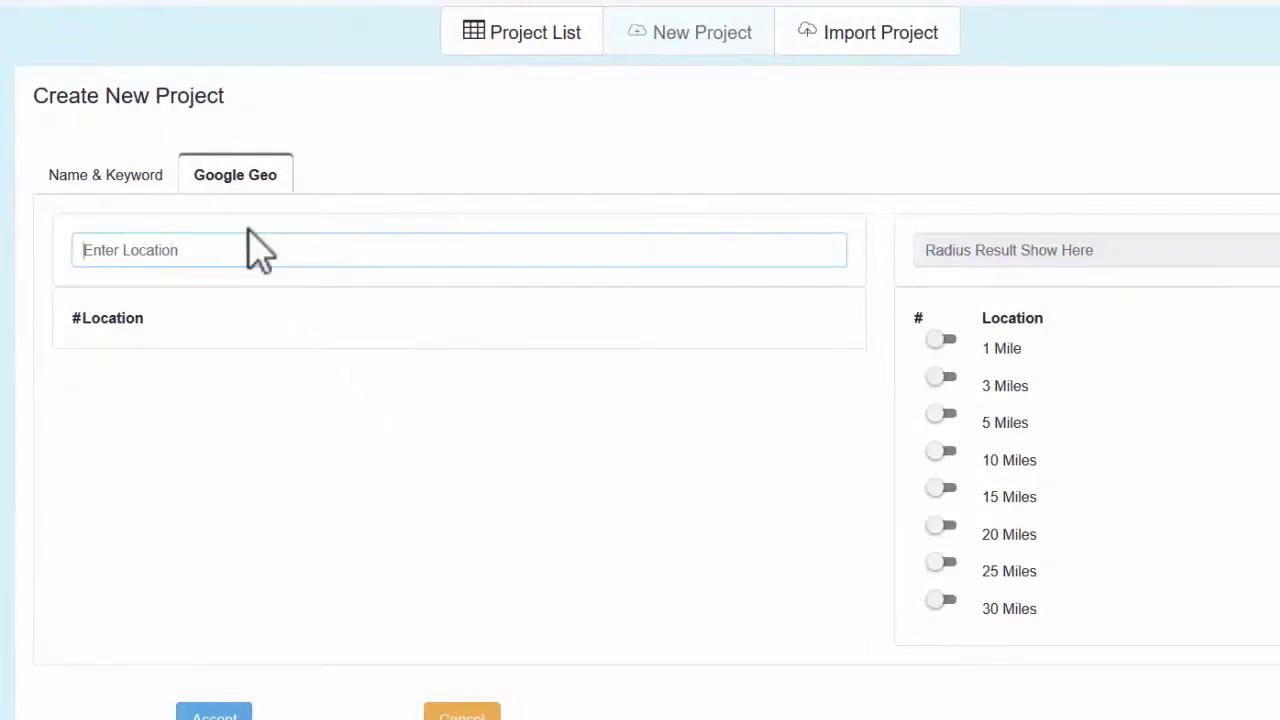
text(90210)
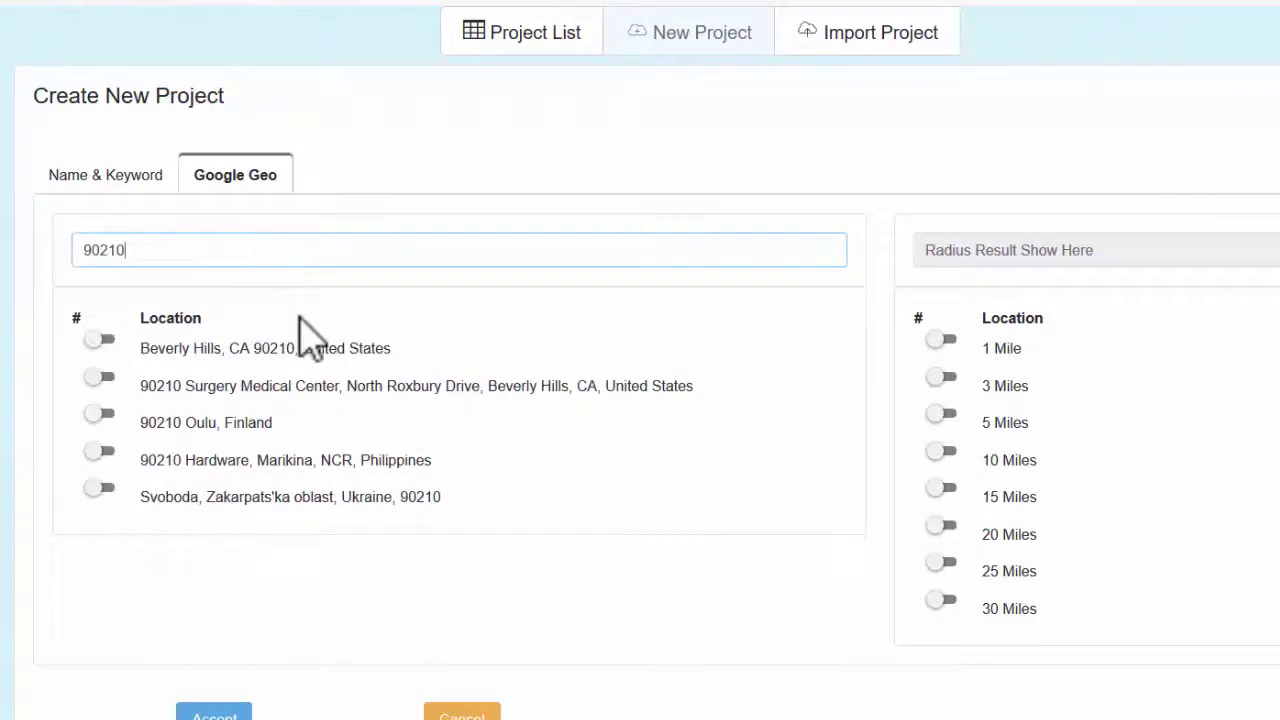
drag(137, 251, 71, 251)
text(456)
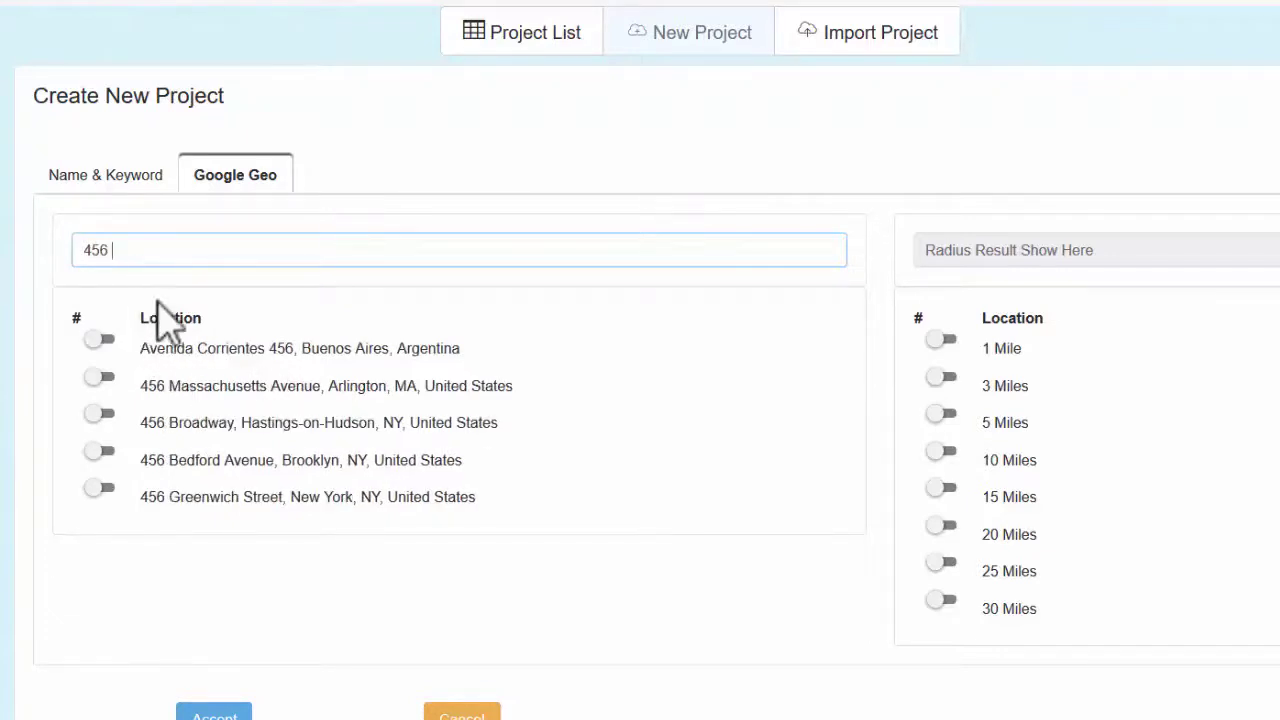
double_click(131, 250)
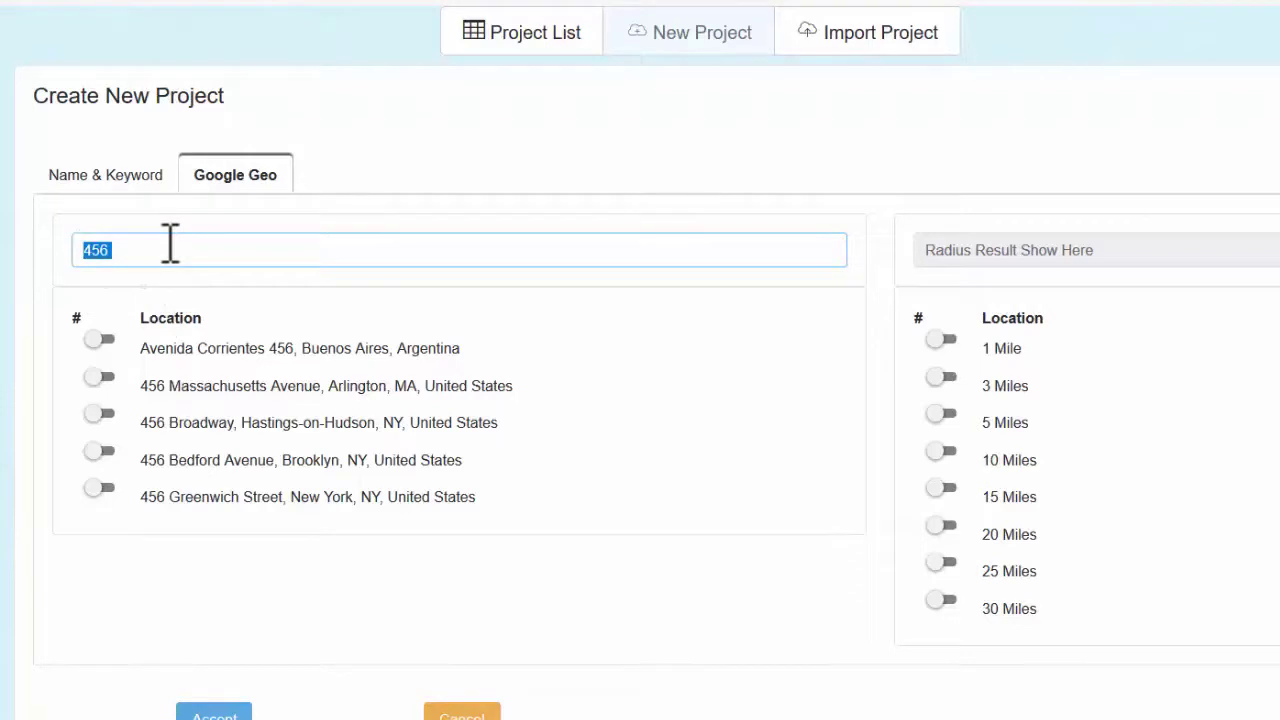
text(plymouth)
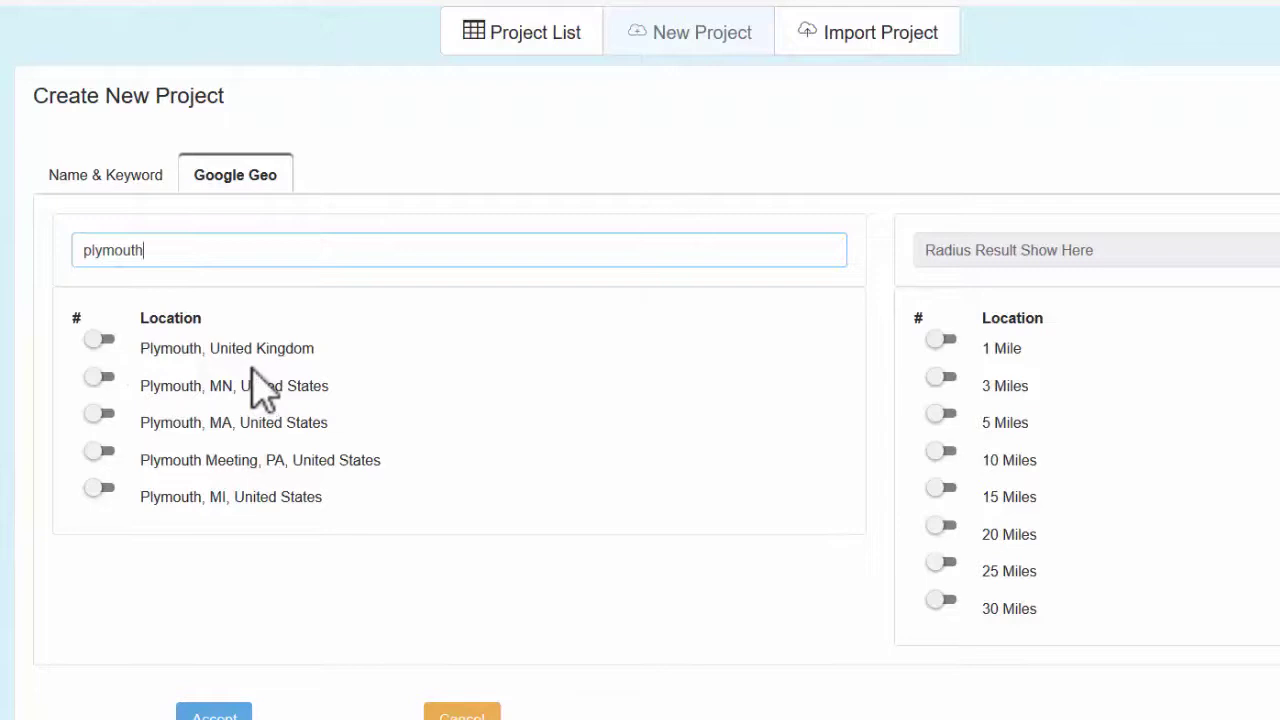
Re-enter 456, pick 456 Massachusetts Avenue, Arlington with a 30-mile radius, and run the search
drag(163, 250, 63, 248)
key(BackSpace)
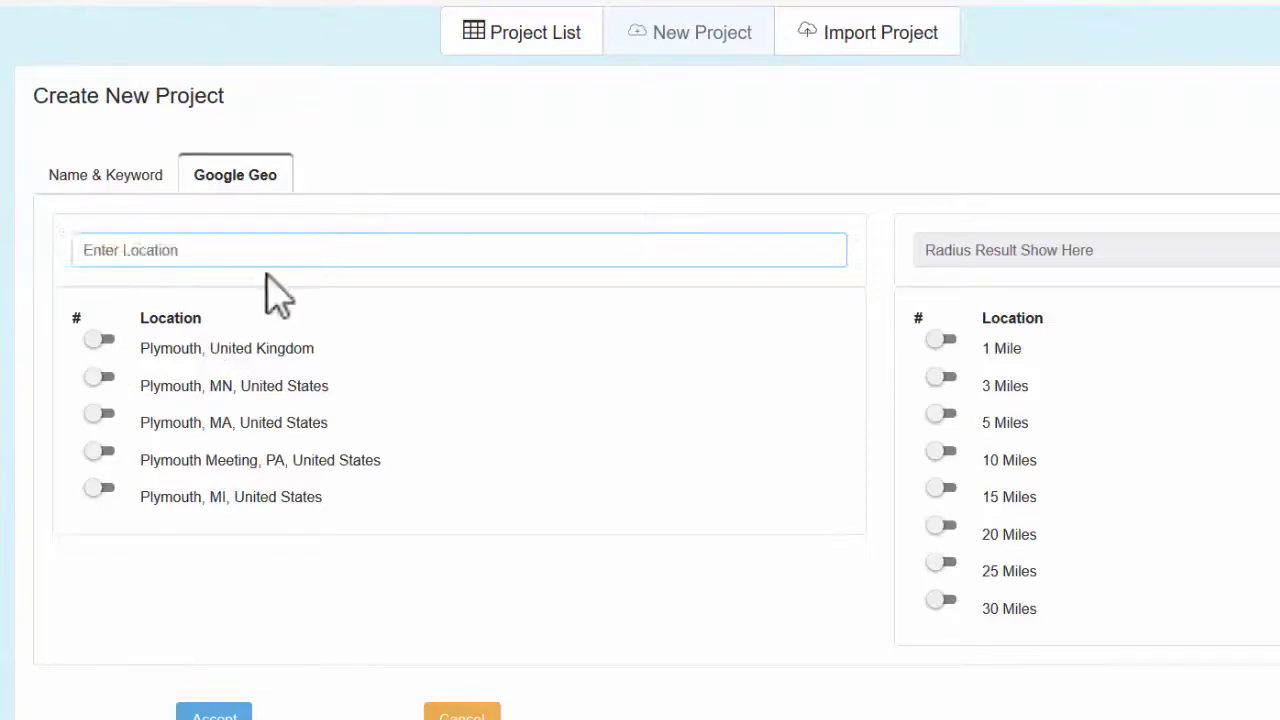
text(456)
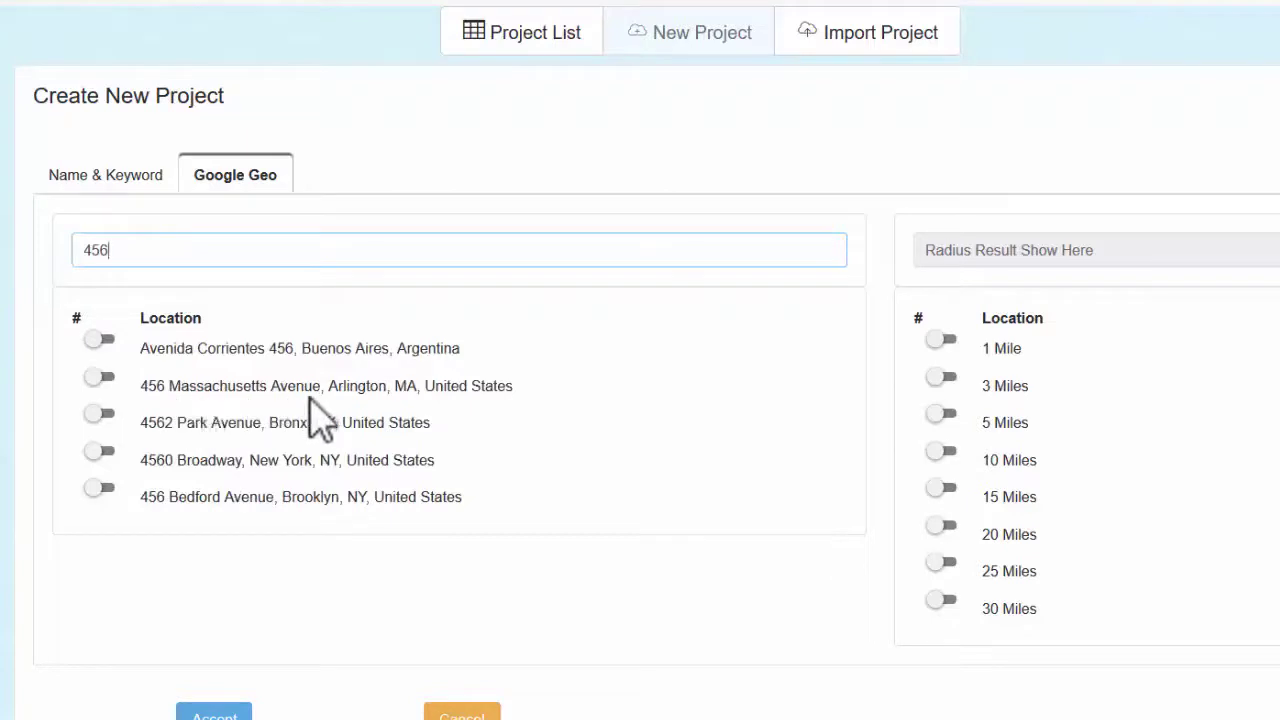
click(102, 378)
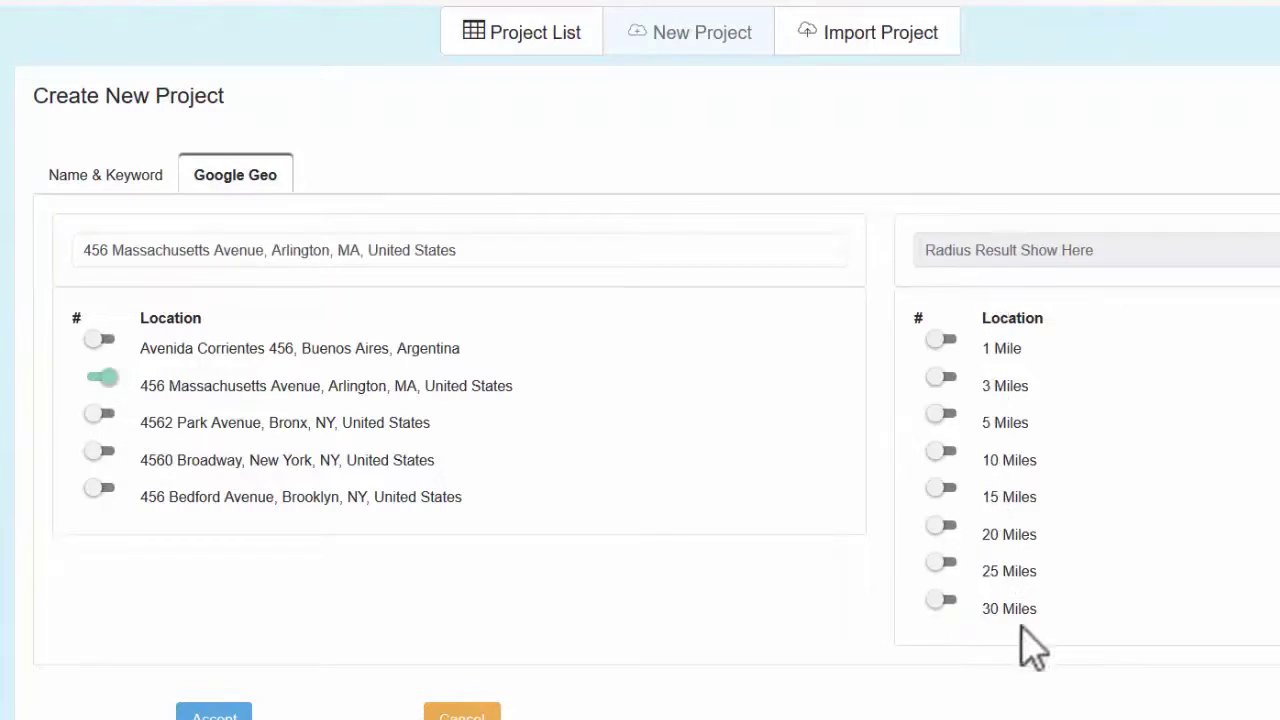
click(946, 600)
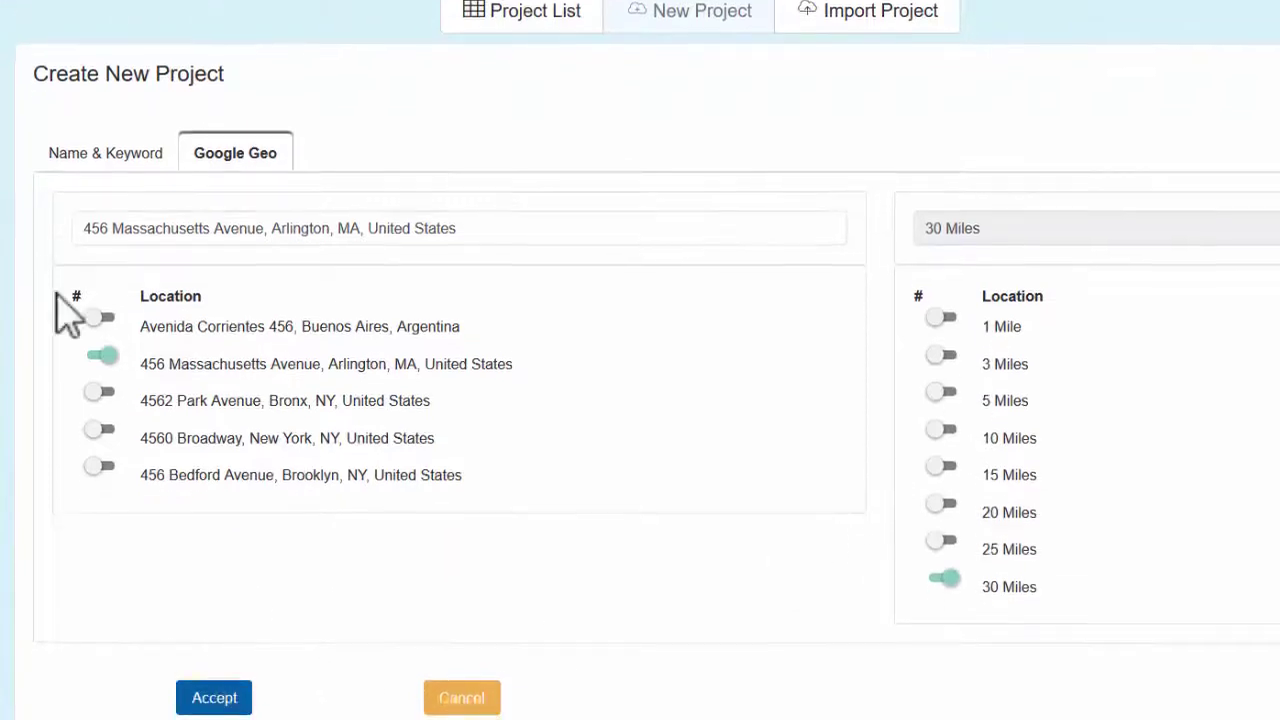
click(214, 662)
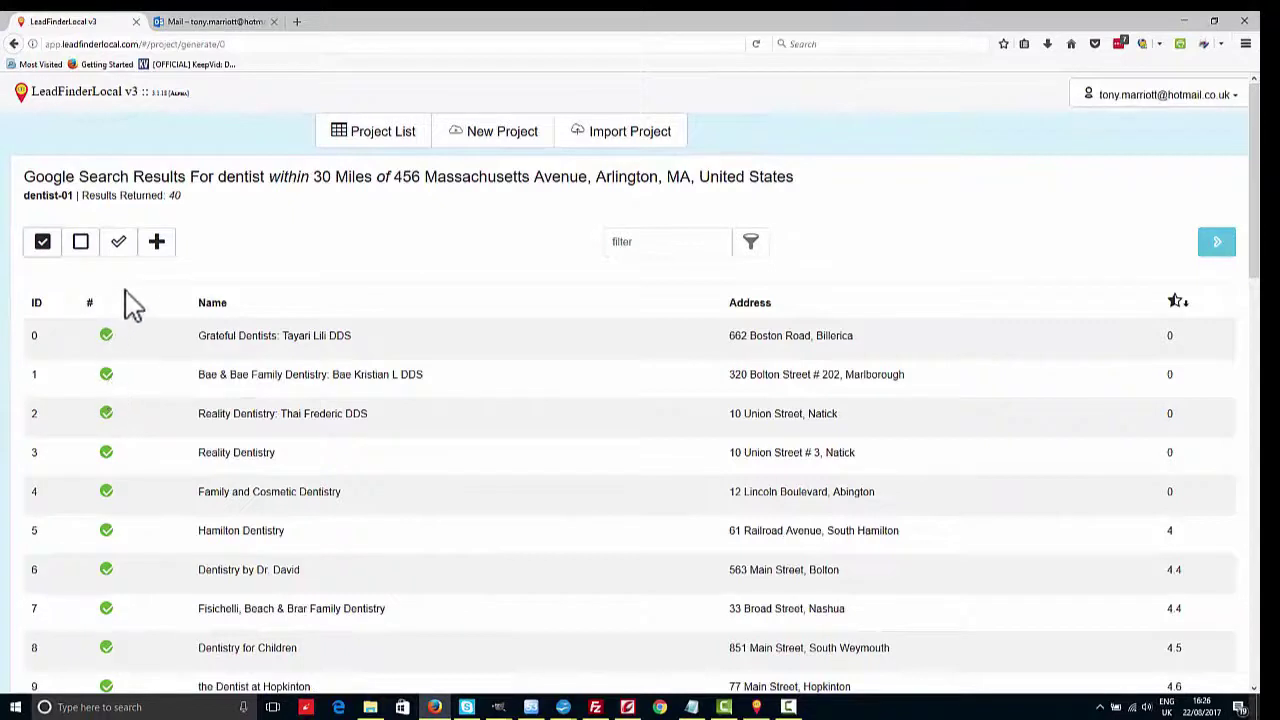
Keep all 40 dentist results checked and add them to the dentist-01 project
click(106, 376)
click(106, 413)
click(106, 415)
click(106, 374)
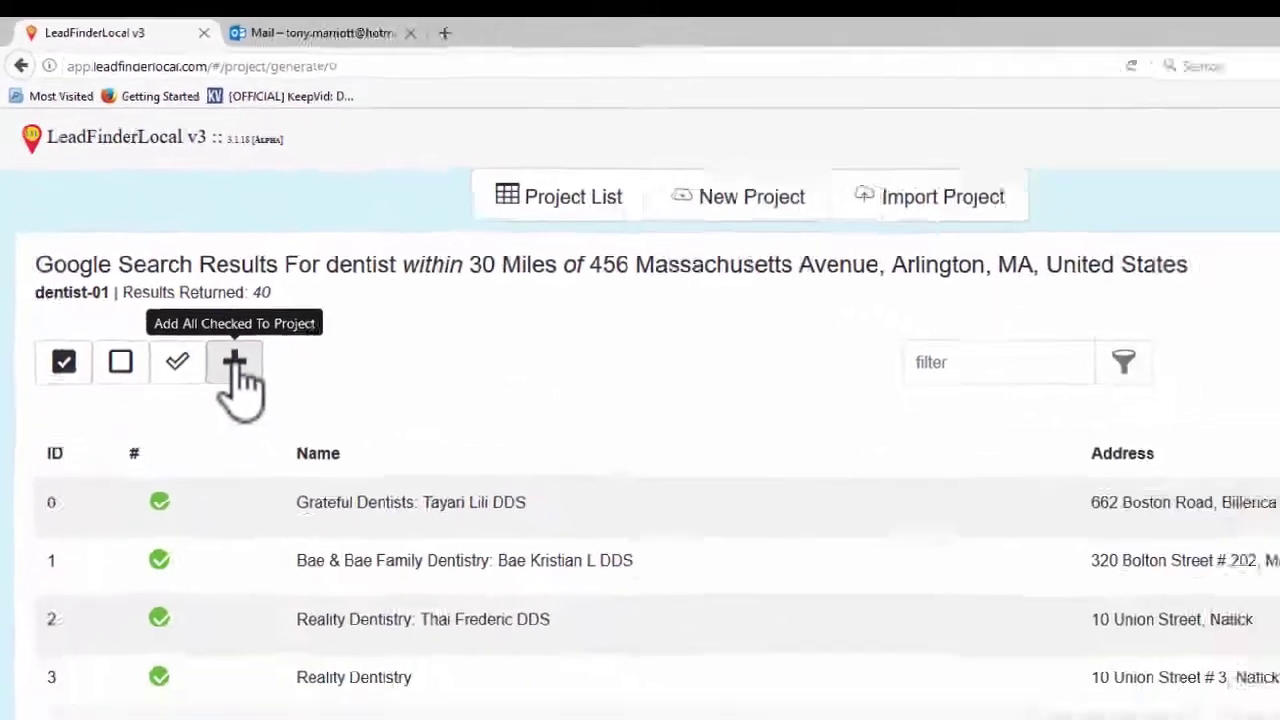
click(310, 480)
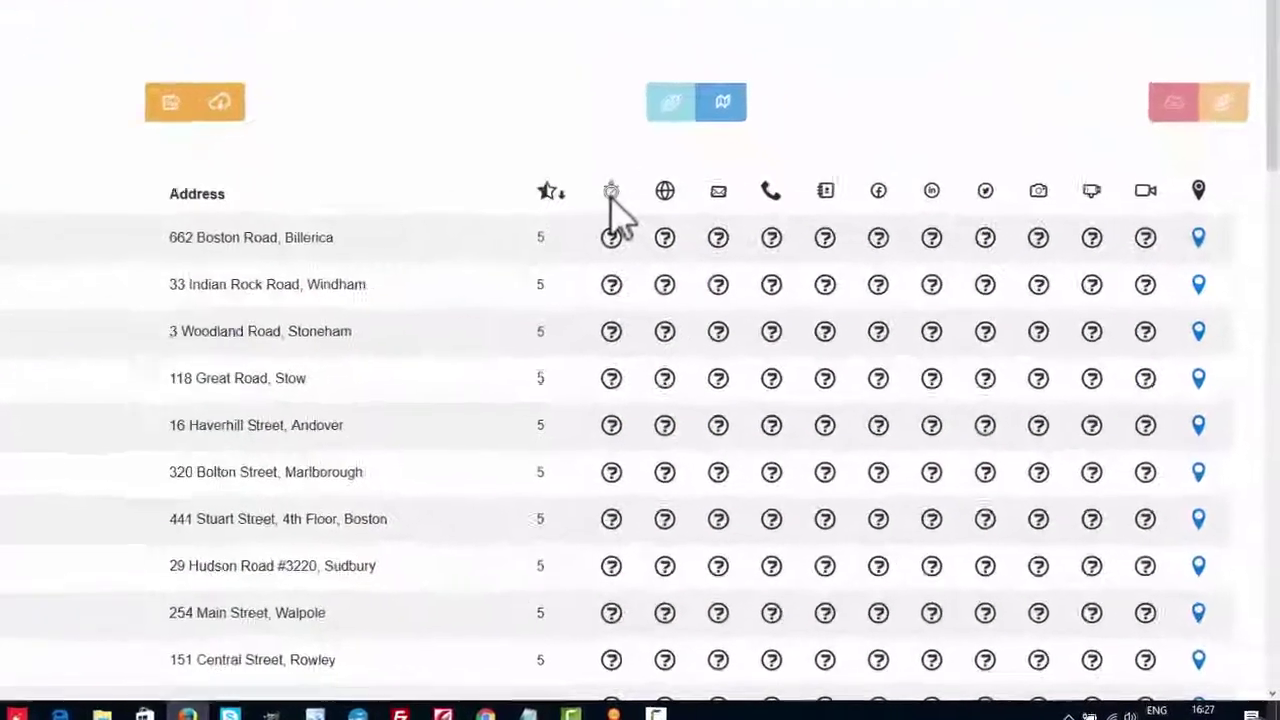
Scroll the dentist-01 table to review Grateful Dentists' website, phone and social details
scroll(612, 200, down, 2)
scroll(612, 200, up, 2)
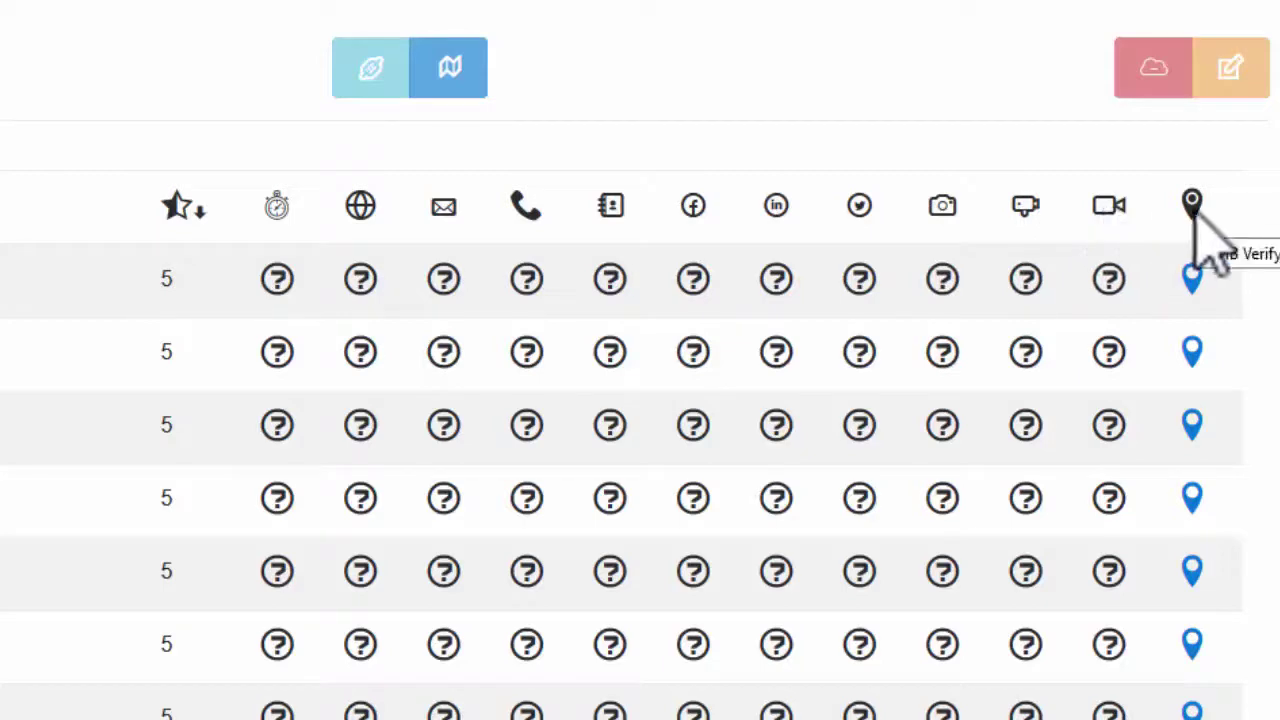
scroll(366, 551, up, 2)
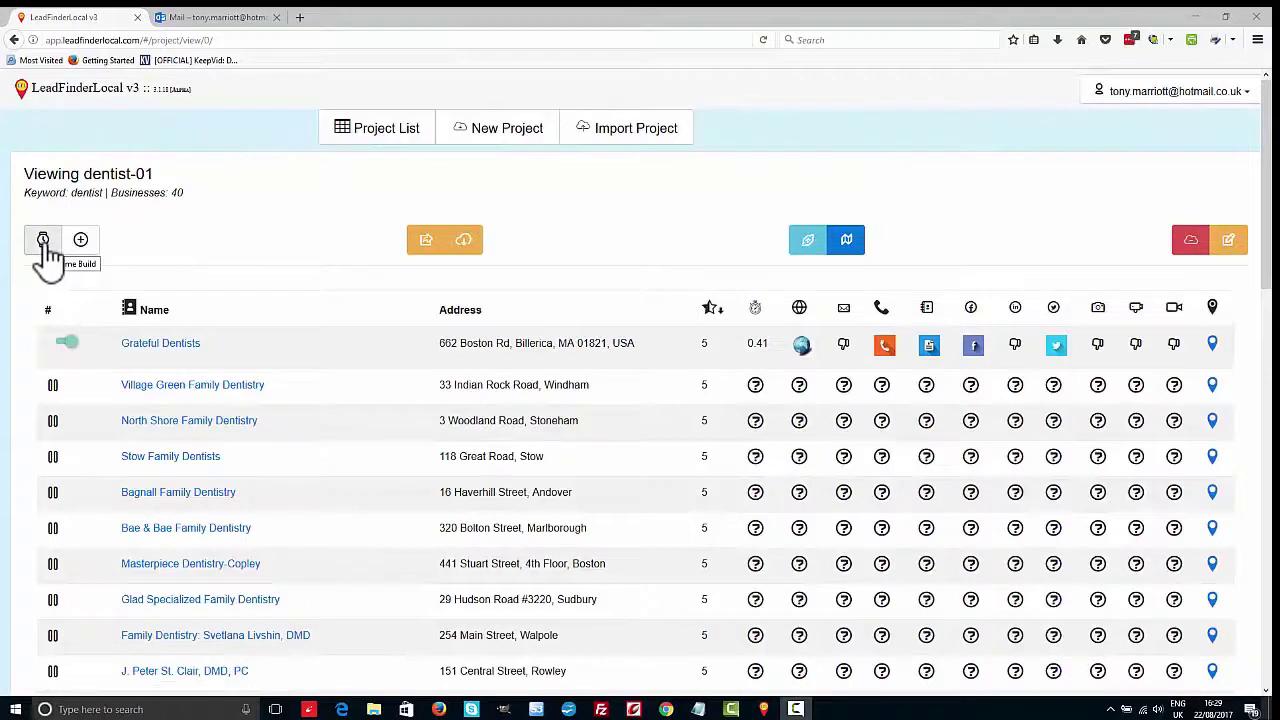
Run the Build on every business row to collect website, phone, email and social details
click(45, 245)
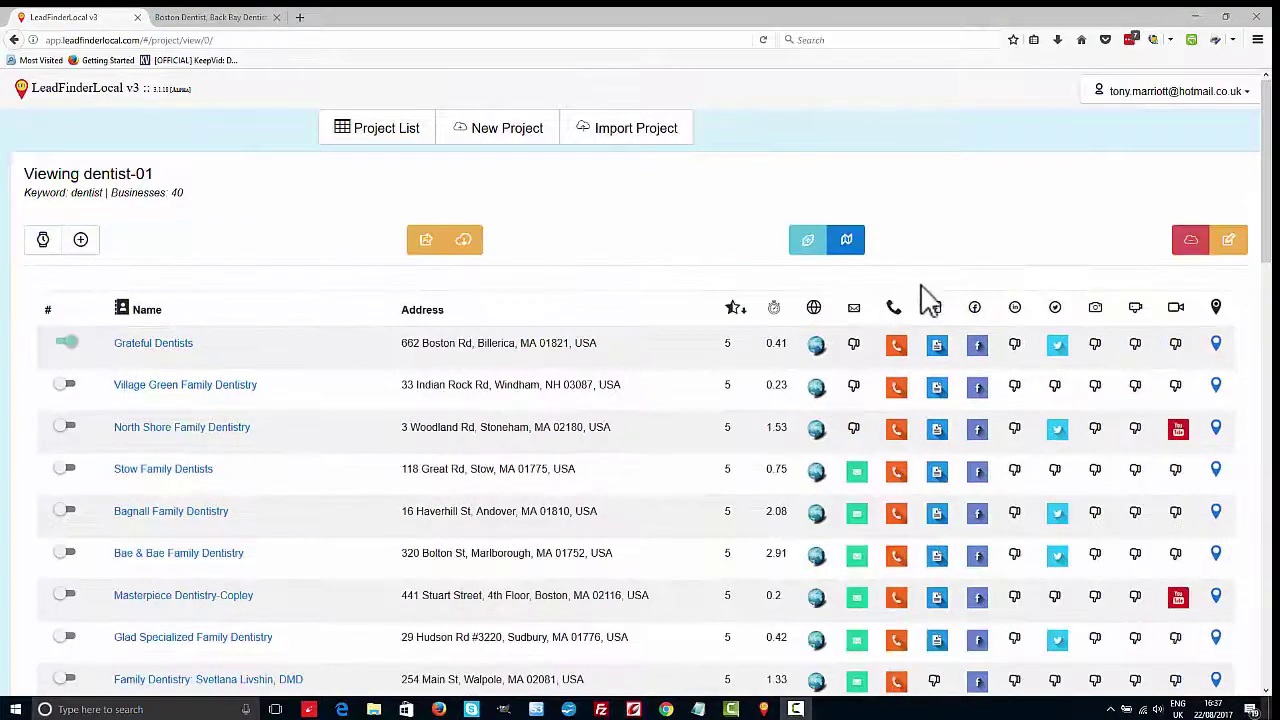
mouse_move(1267, 200)
mouse_down()
mouse_move(1268, 577)
mouse_move(1268, 192)
mouse_up()
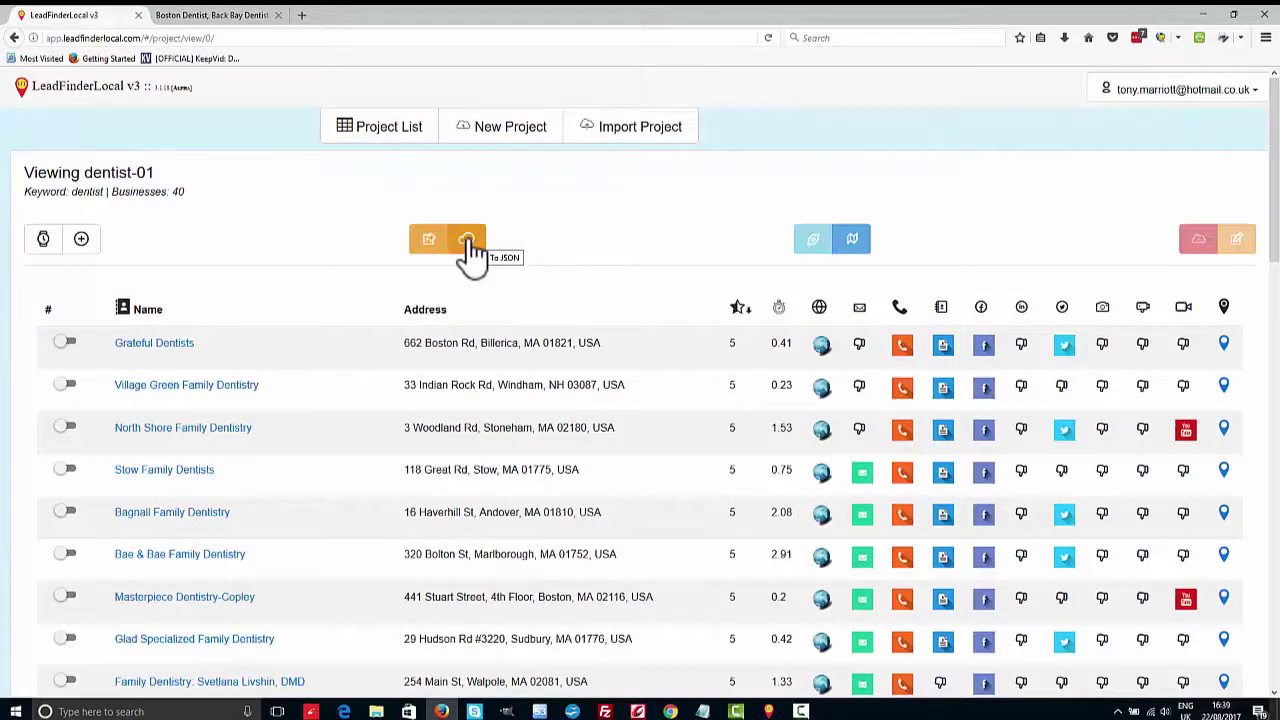
Generate the JSON export of the 40 businesses and save it as dentist-01.json
click(467, 242)
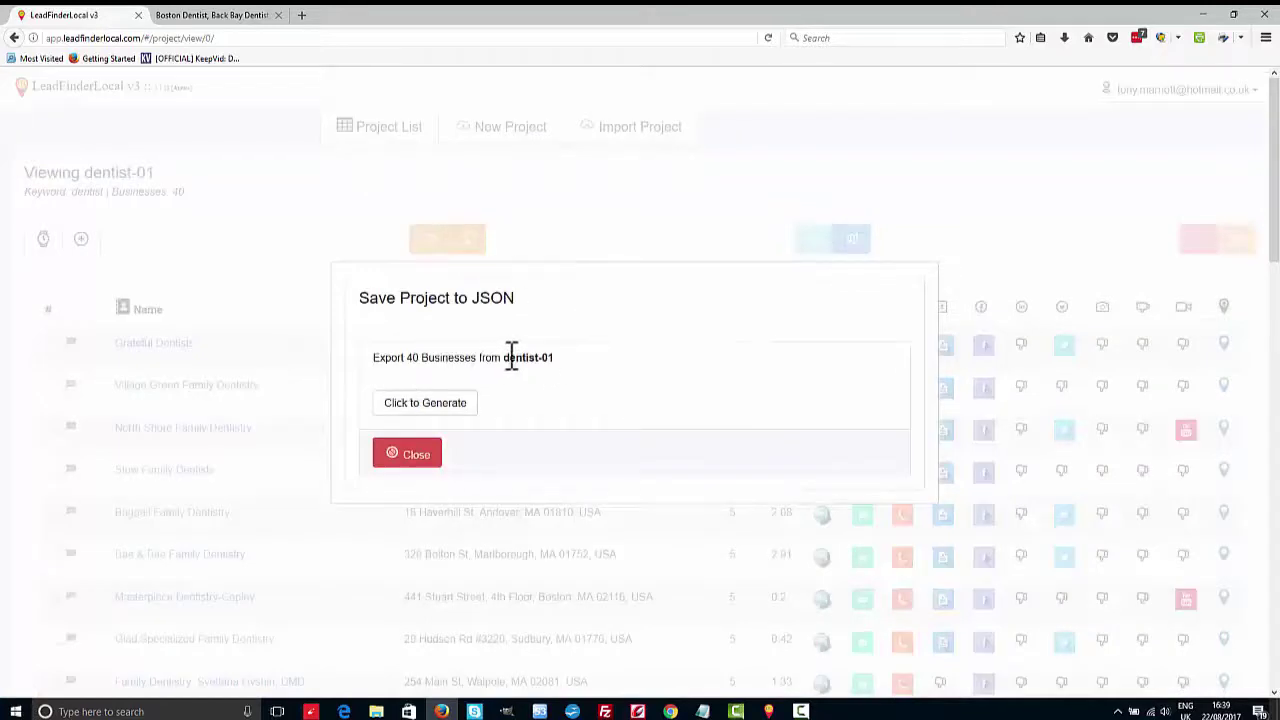
click(414, 404)
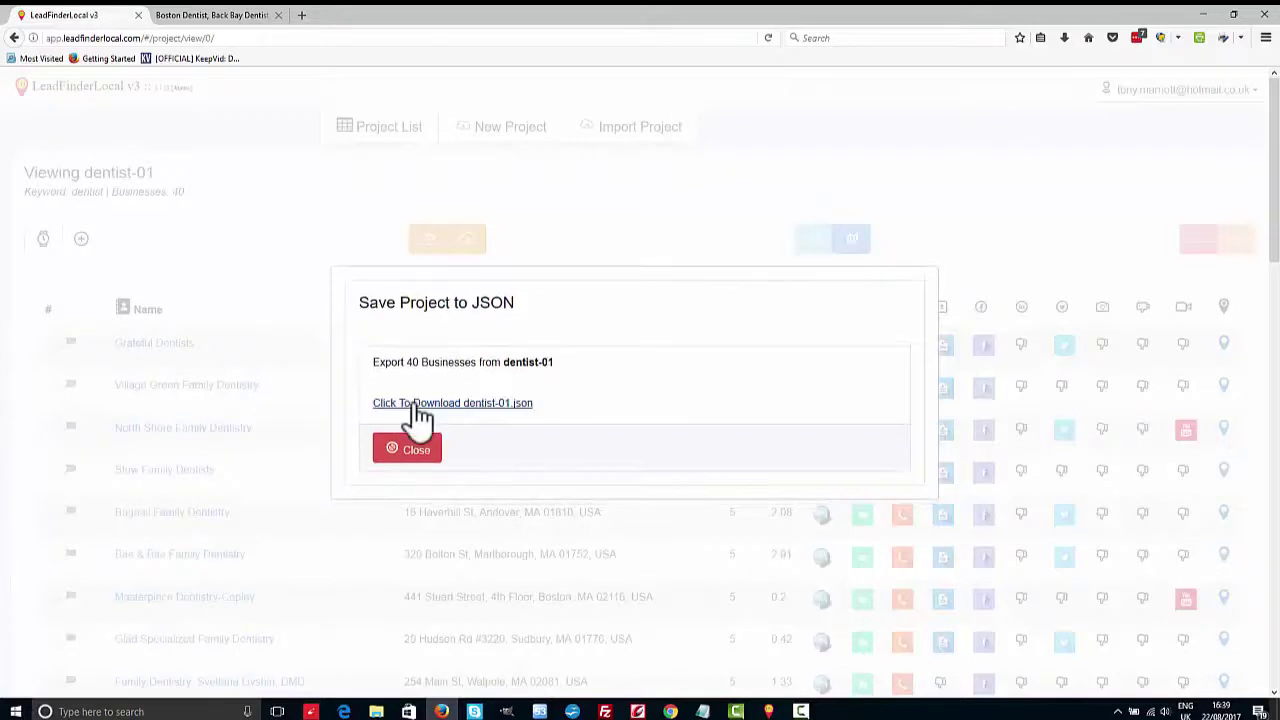
click(477, 405)
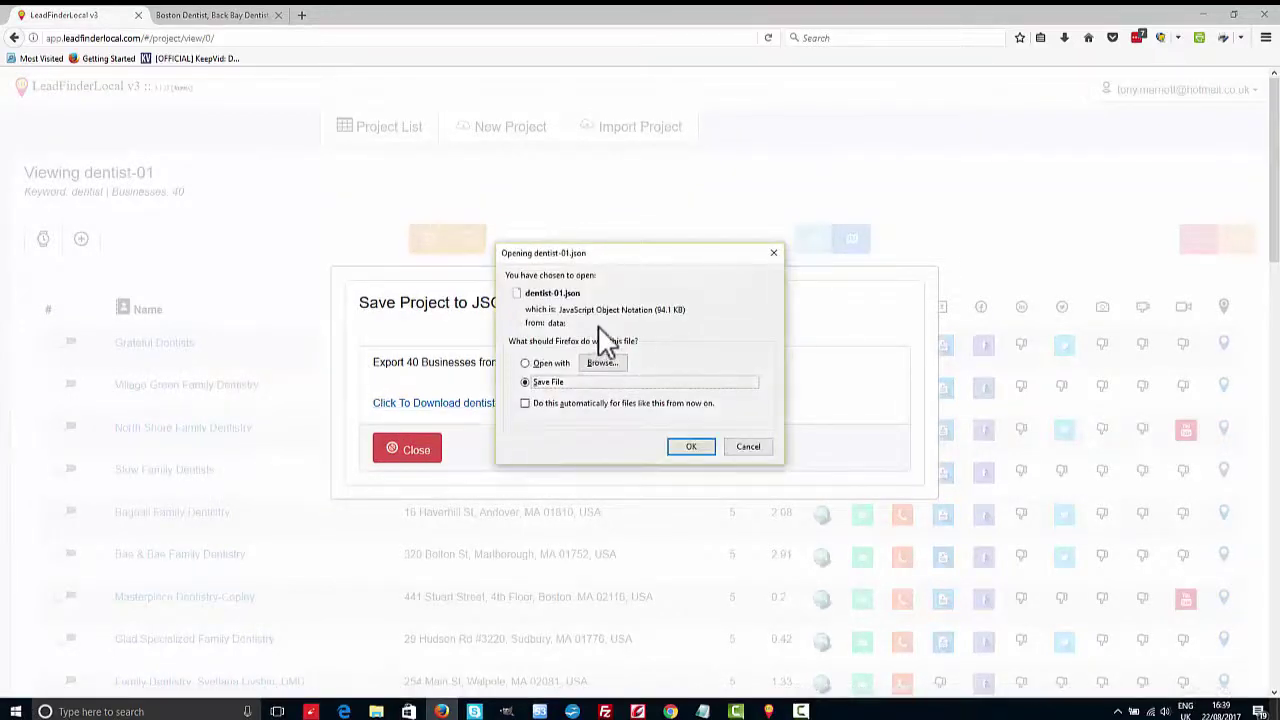
click(695, 446)
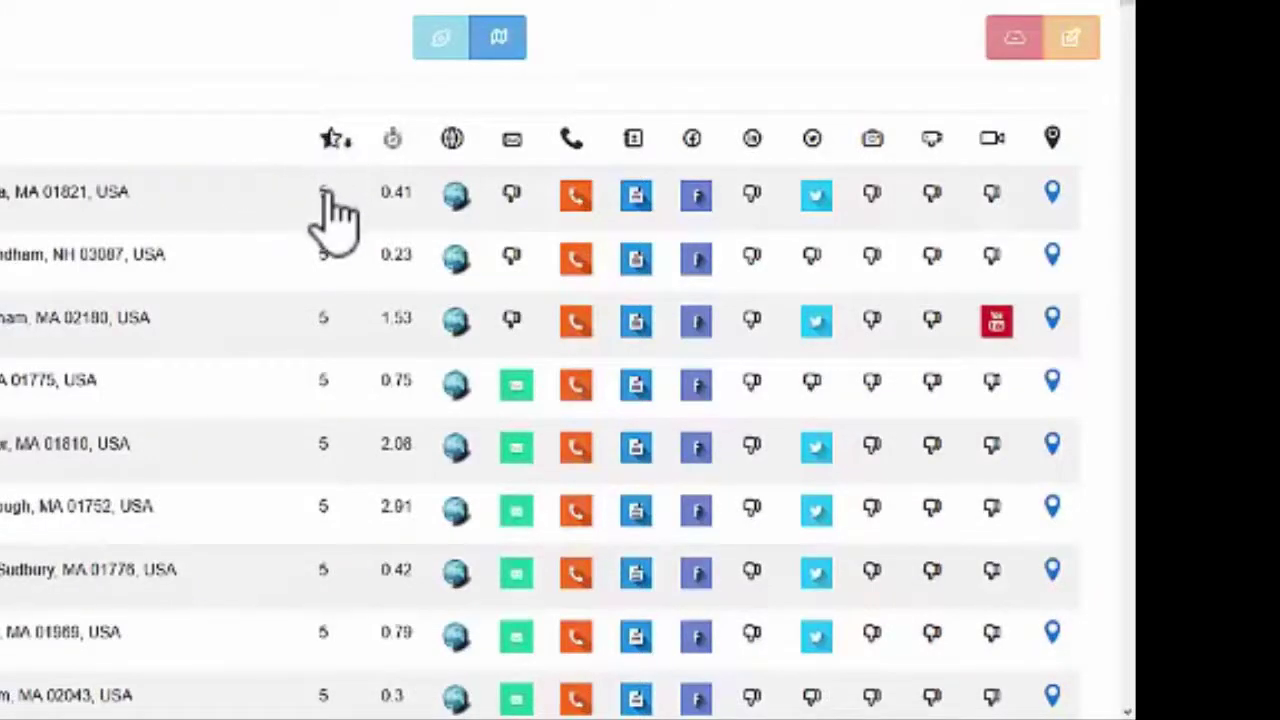
scroll(335, 212, down, 5)
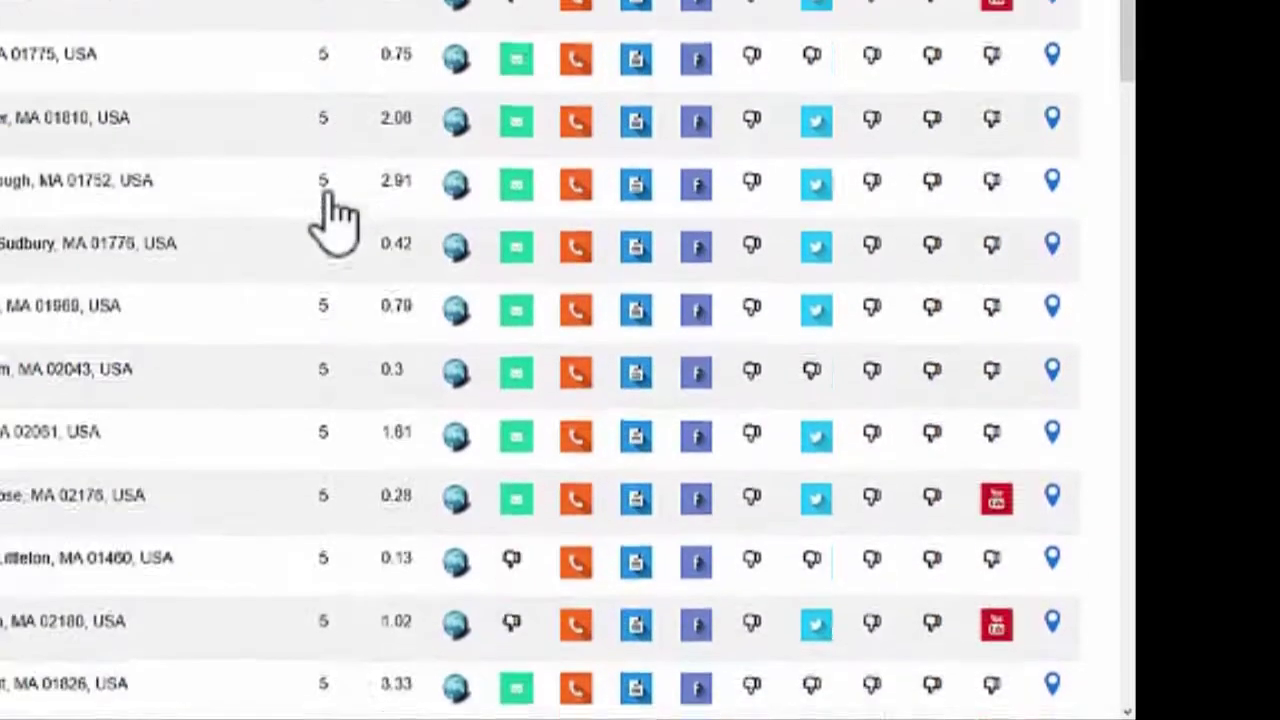
scroll(337, 215, down, 9)
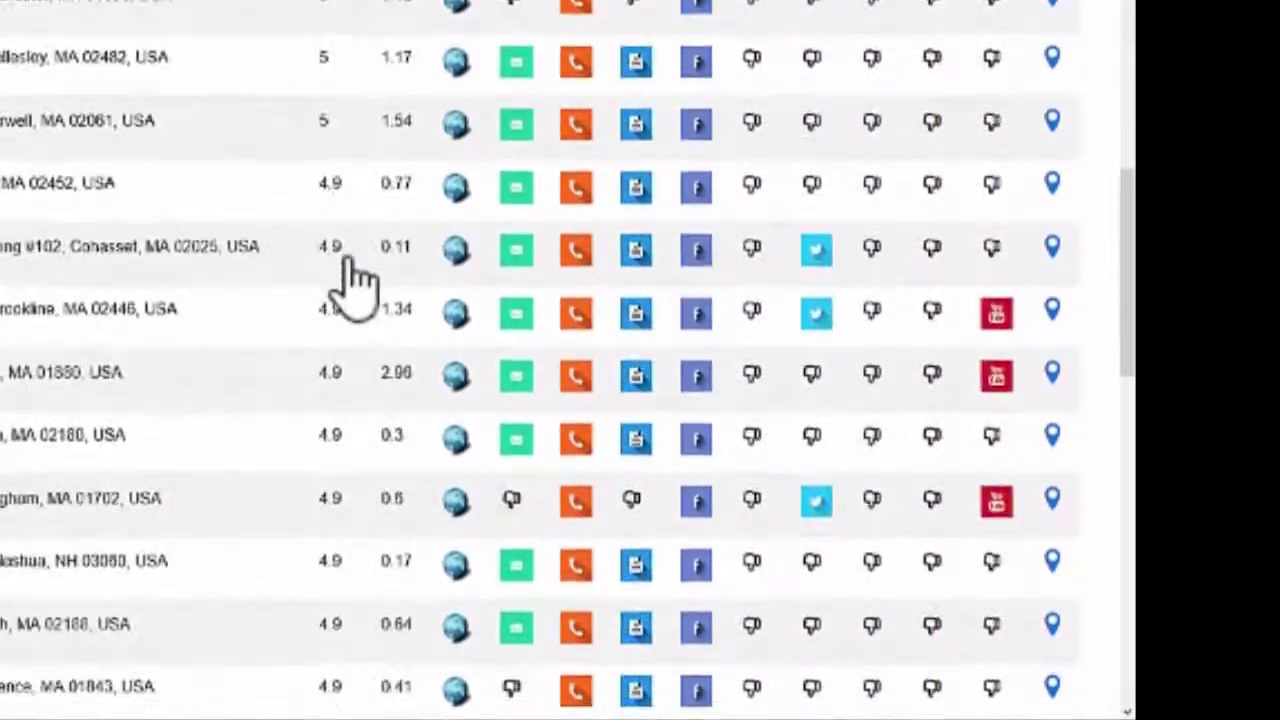
scroll(337, 417, up, 15)
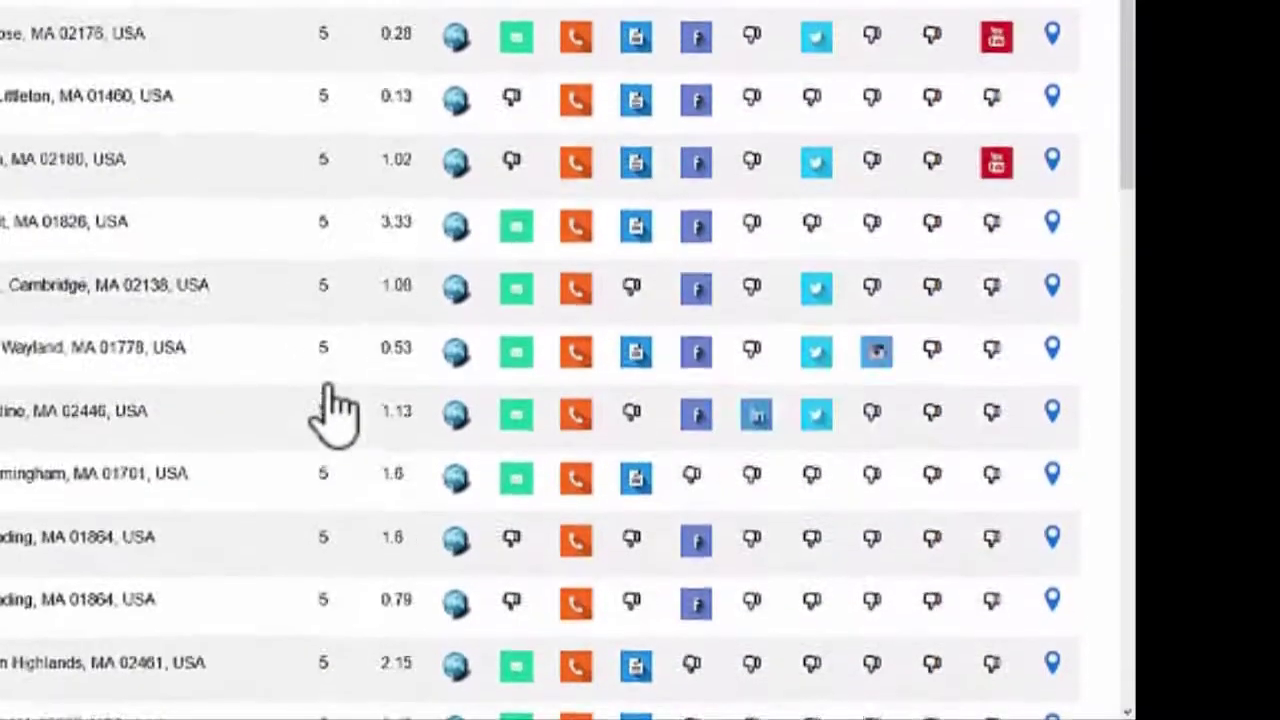
scroll(340, 300, up, 2)
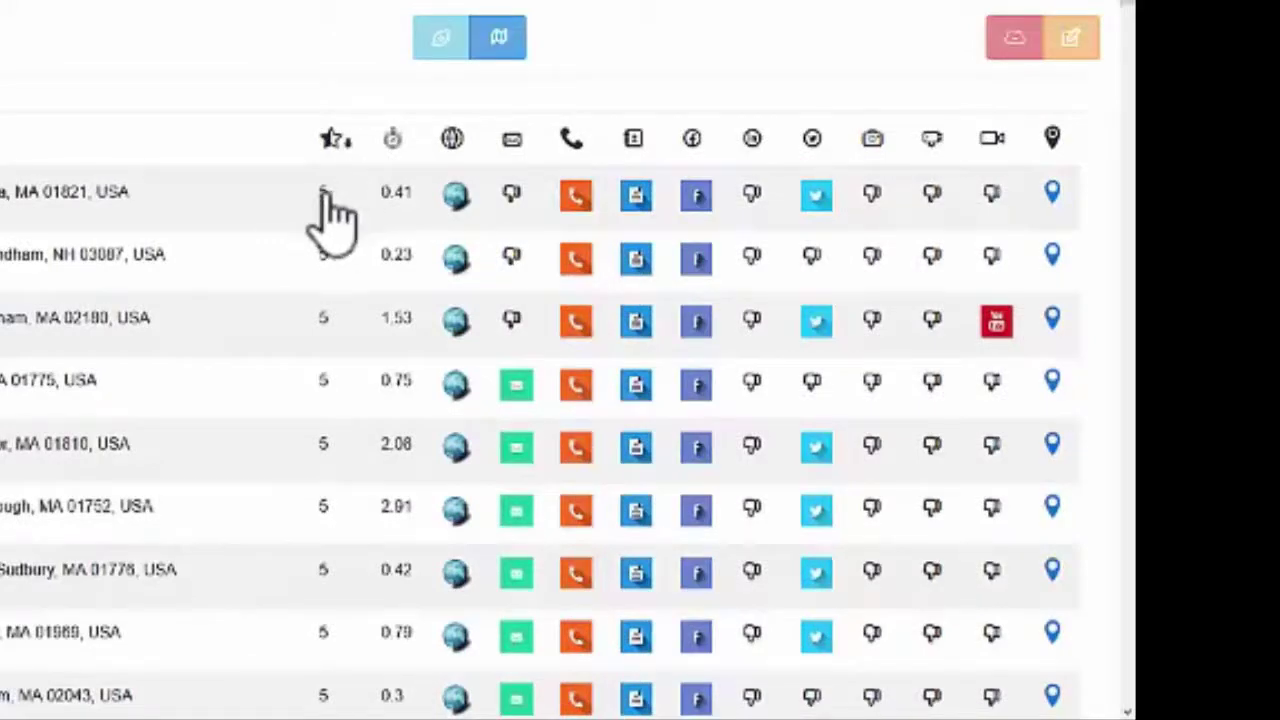
click(346, 142)
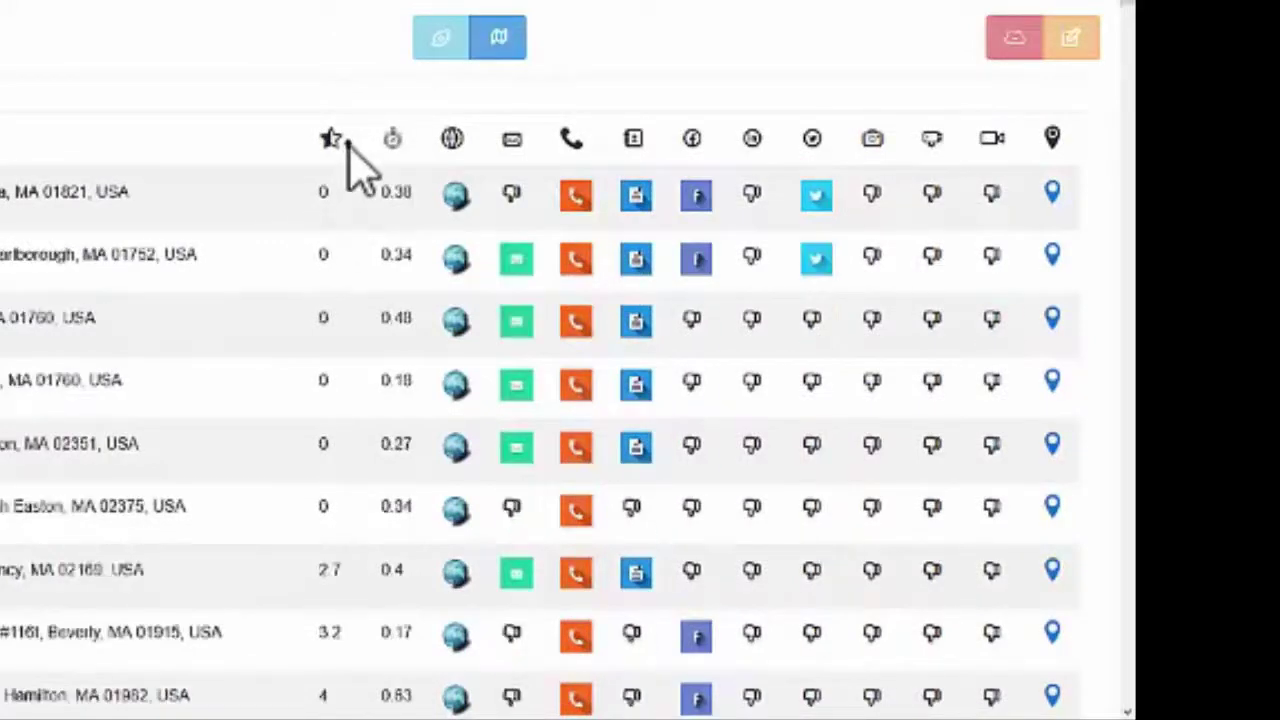
click(394, 140)
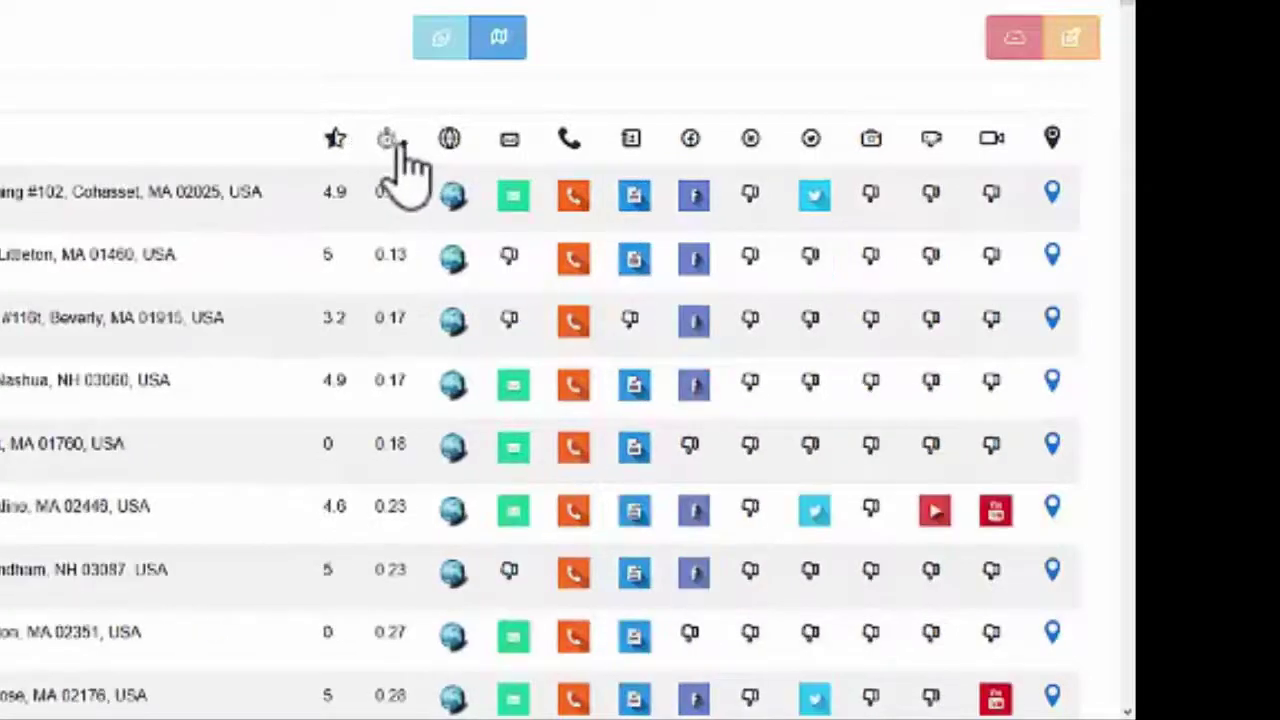
scroll(415, 430, down, 1)
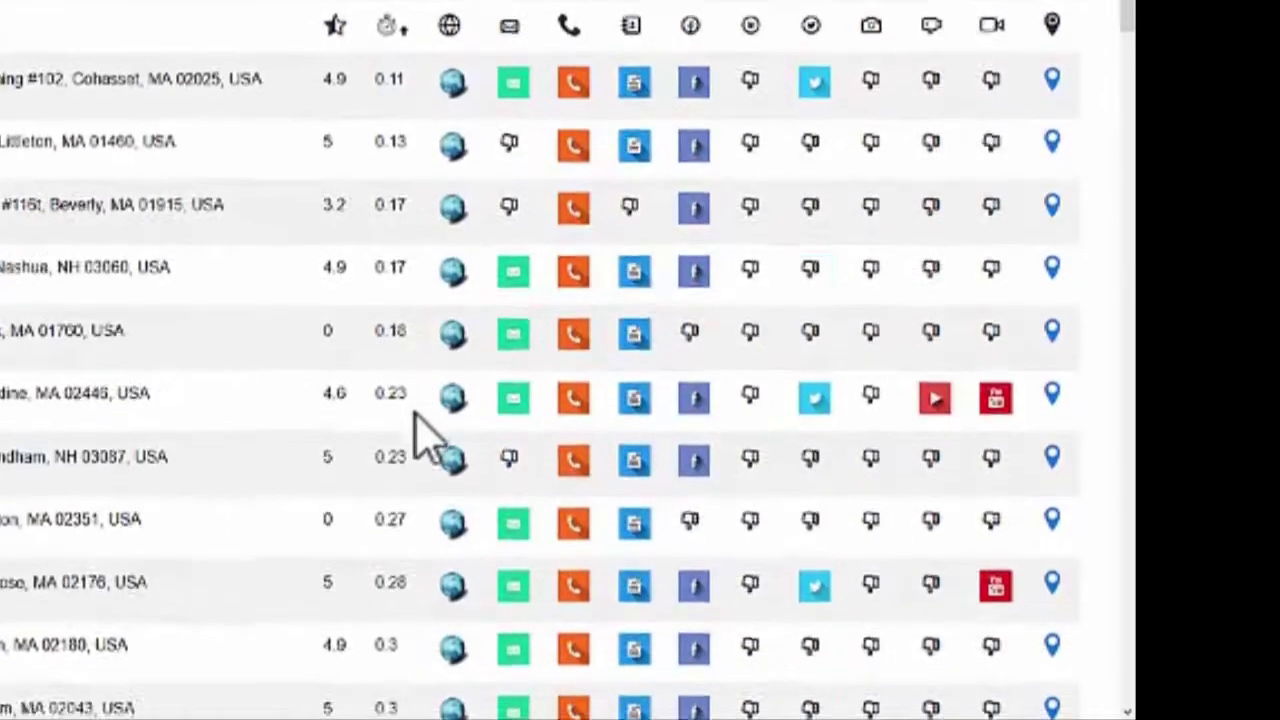
scroll(425, 430, down, 1)
scroll(457, 214, up, 2)
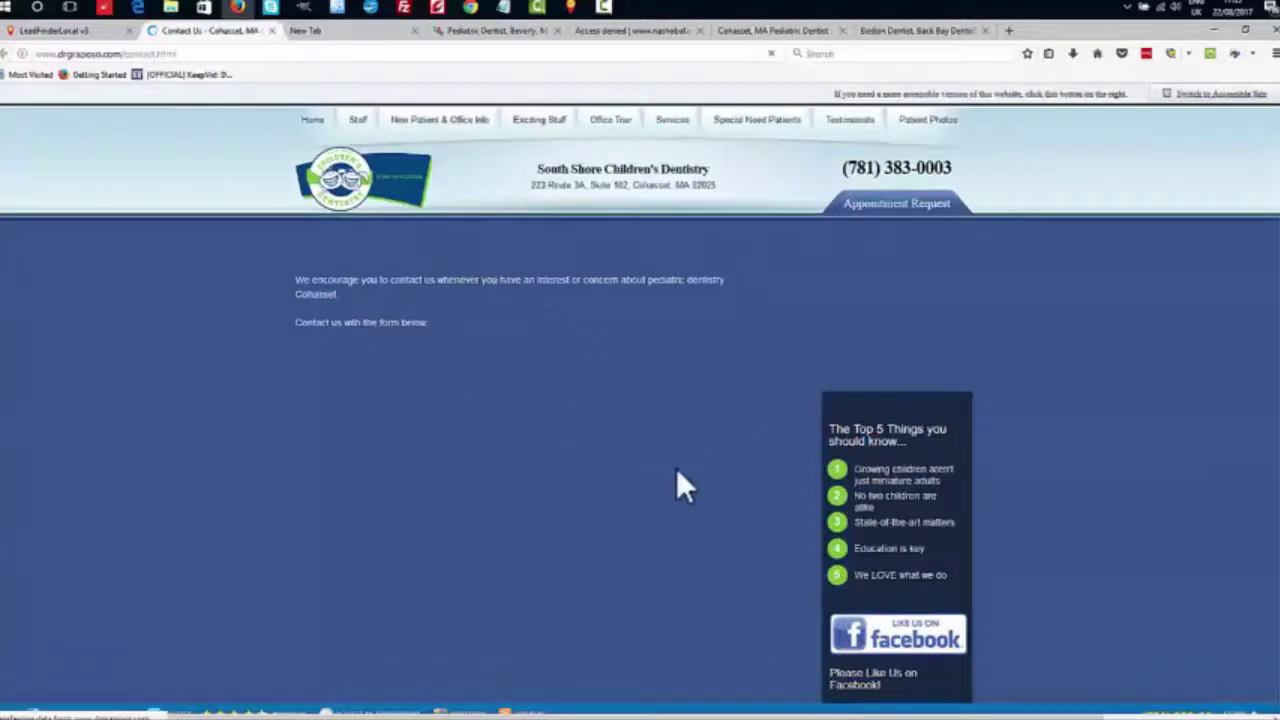
Return to the dentist leads list and browse South Shore Children's Dentistry's Facebook page
click(89, 30)
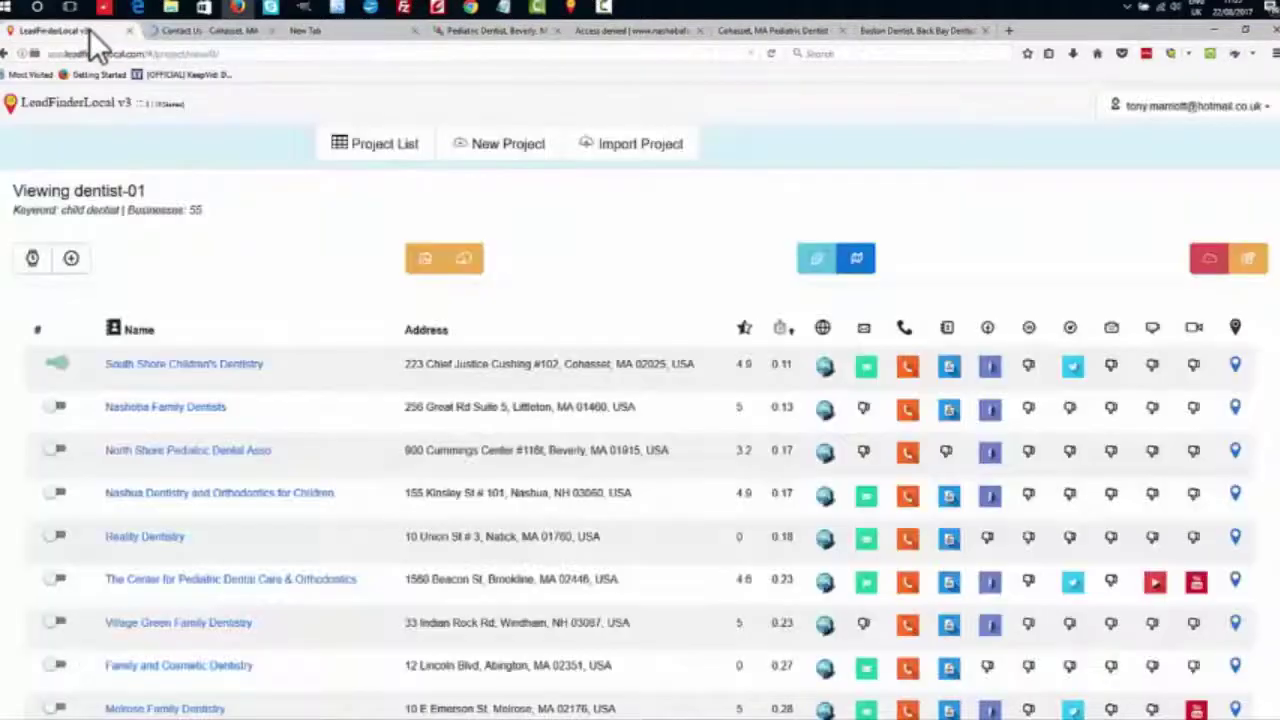
click(990, 370)
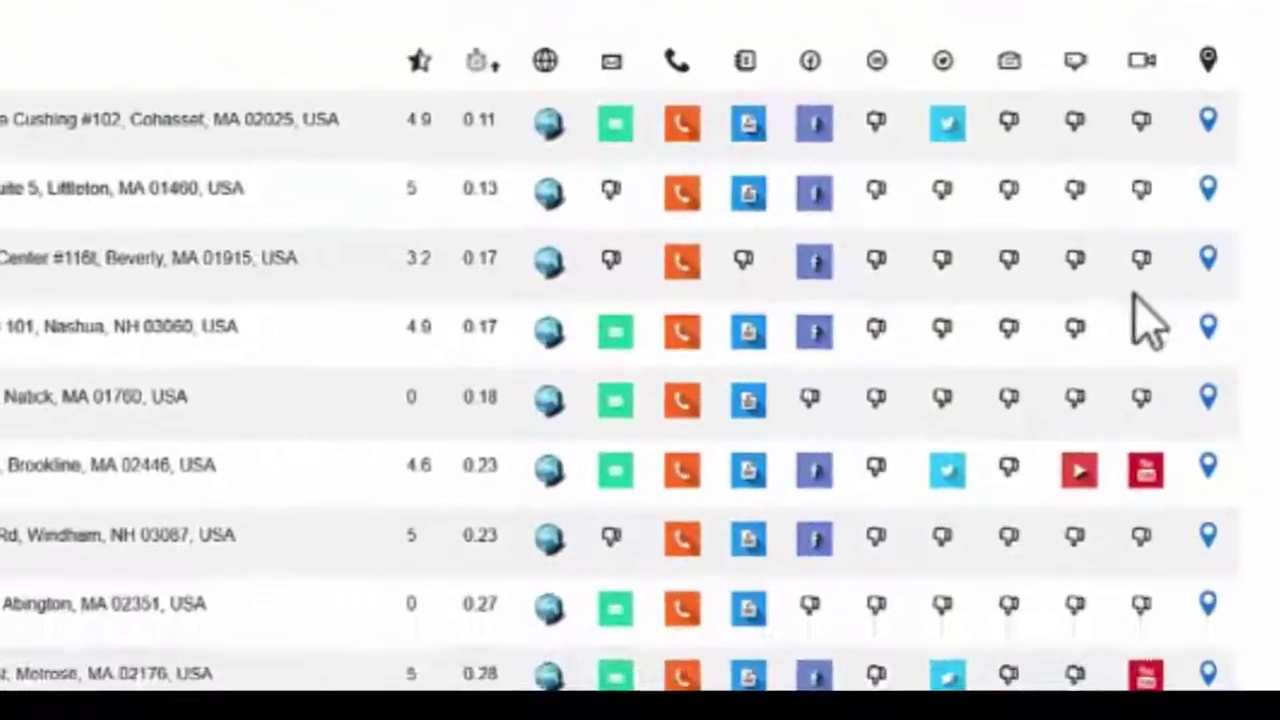
scroll(1110, 390, down, 1)
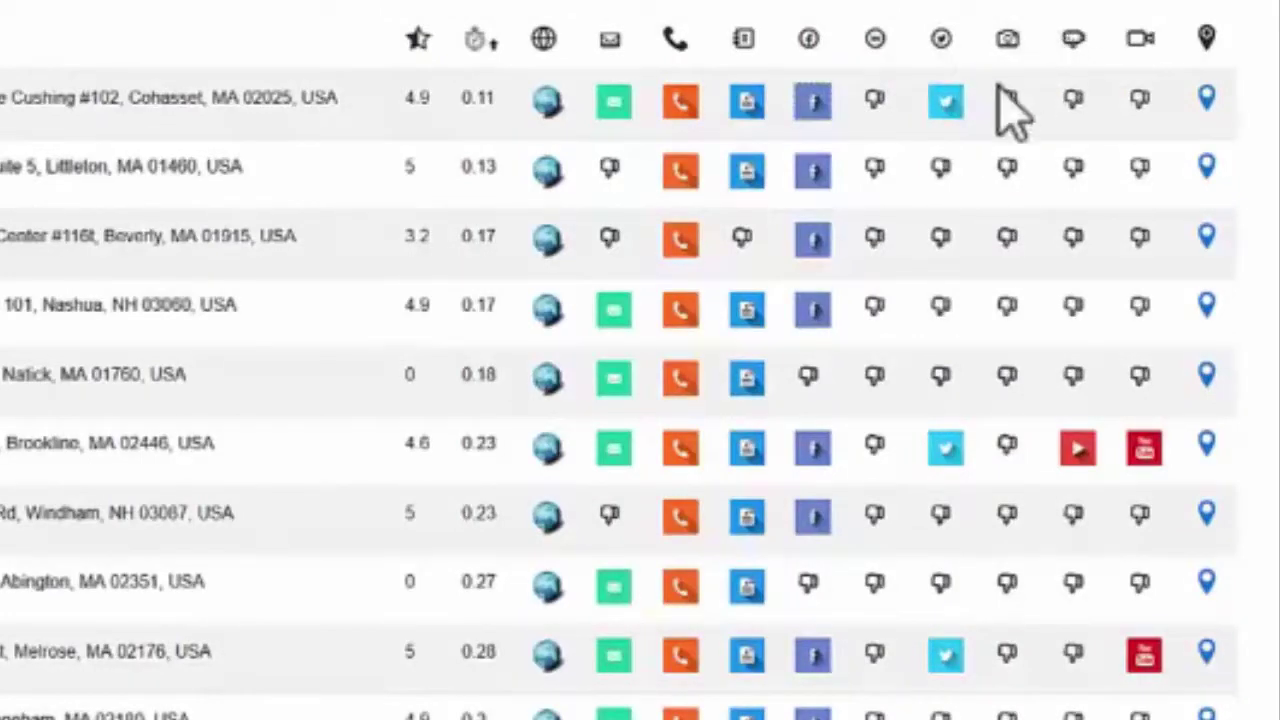
scroll(940, 240, down, 1)
scroll(940, 250, down, 3)
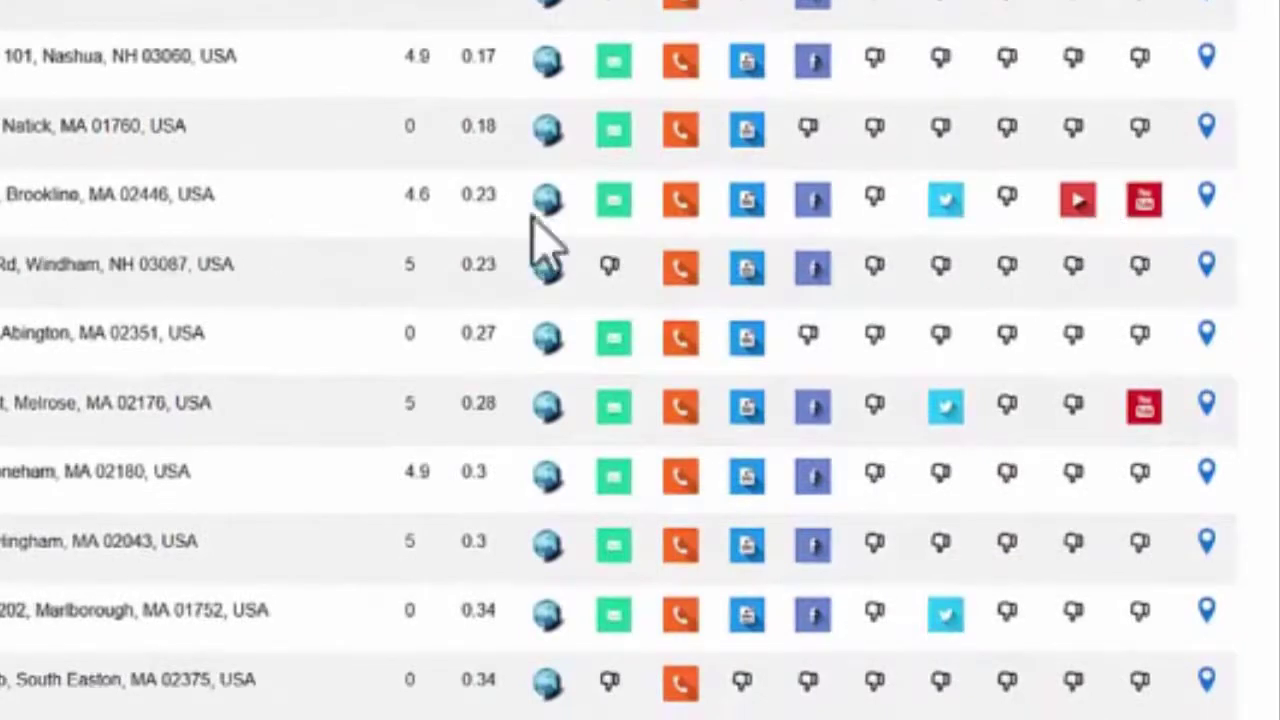
scroll(1090, 240, up, 2)
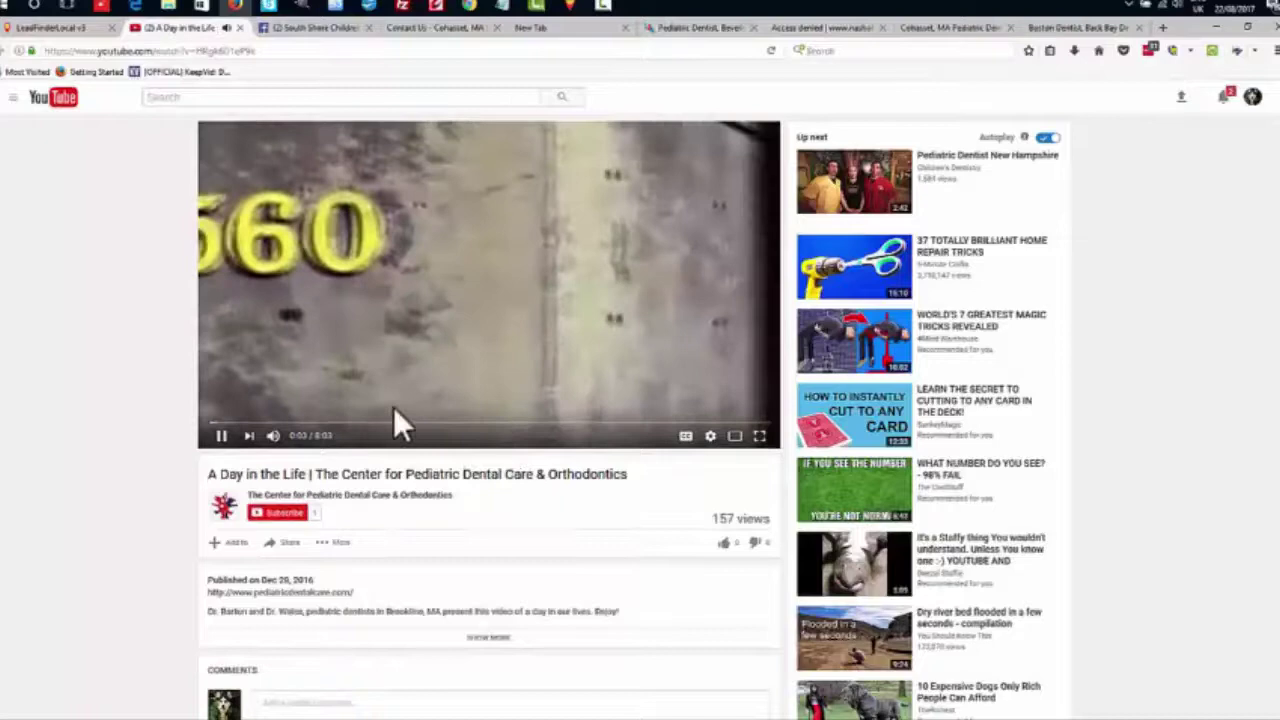
Browse the pediatric practice's YouTube channel, expand its Uploads, then return to the LeadFinderLocal list
key(ctrl+Page_Up)
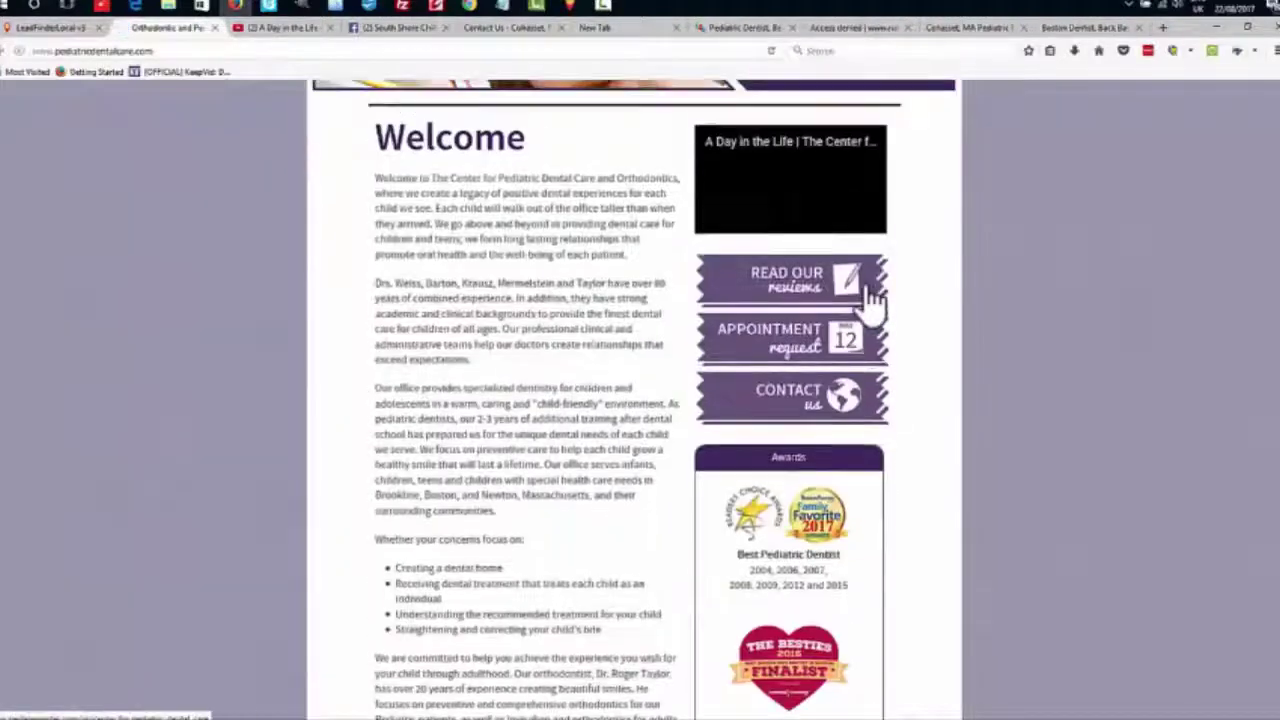
scroll(830, 300, up, 2)
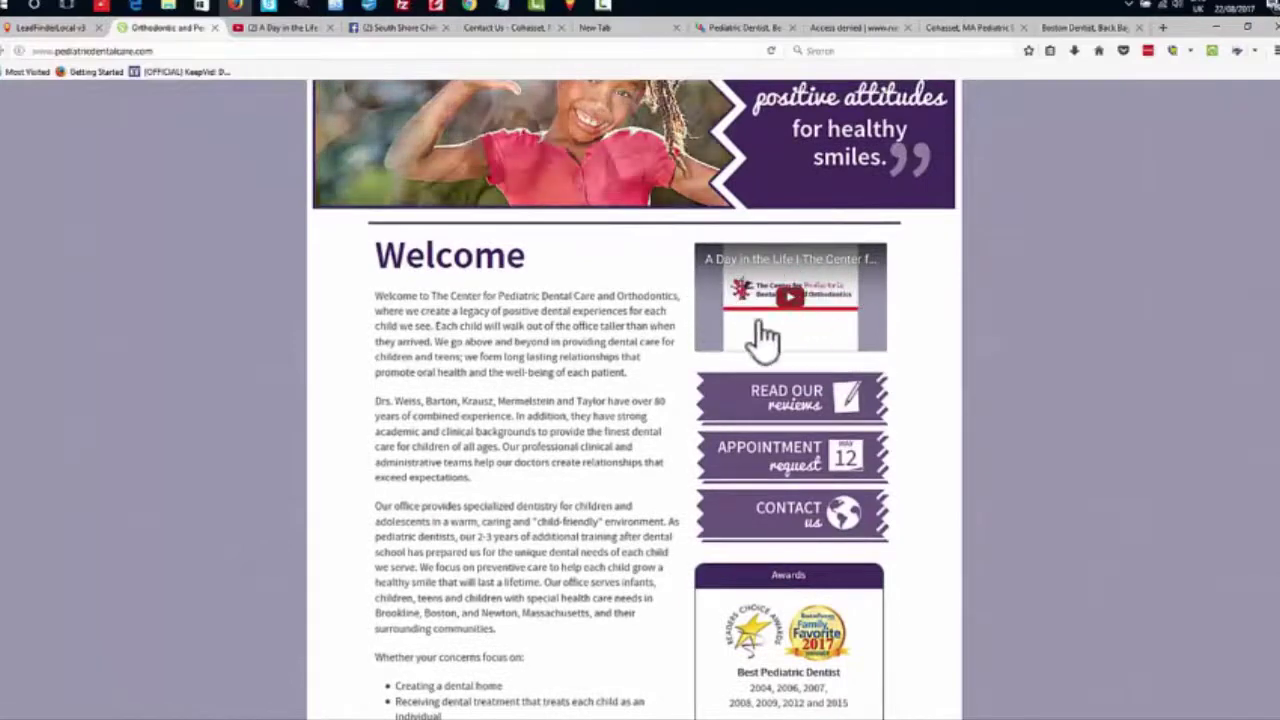
scroll(571, 363, down, 4)
scroll(585, 368, down, 3)
key(ctrl+shift+Tab)
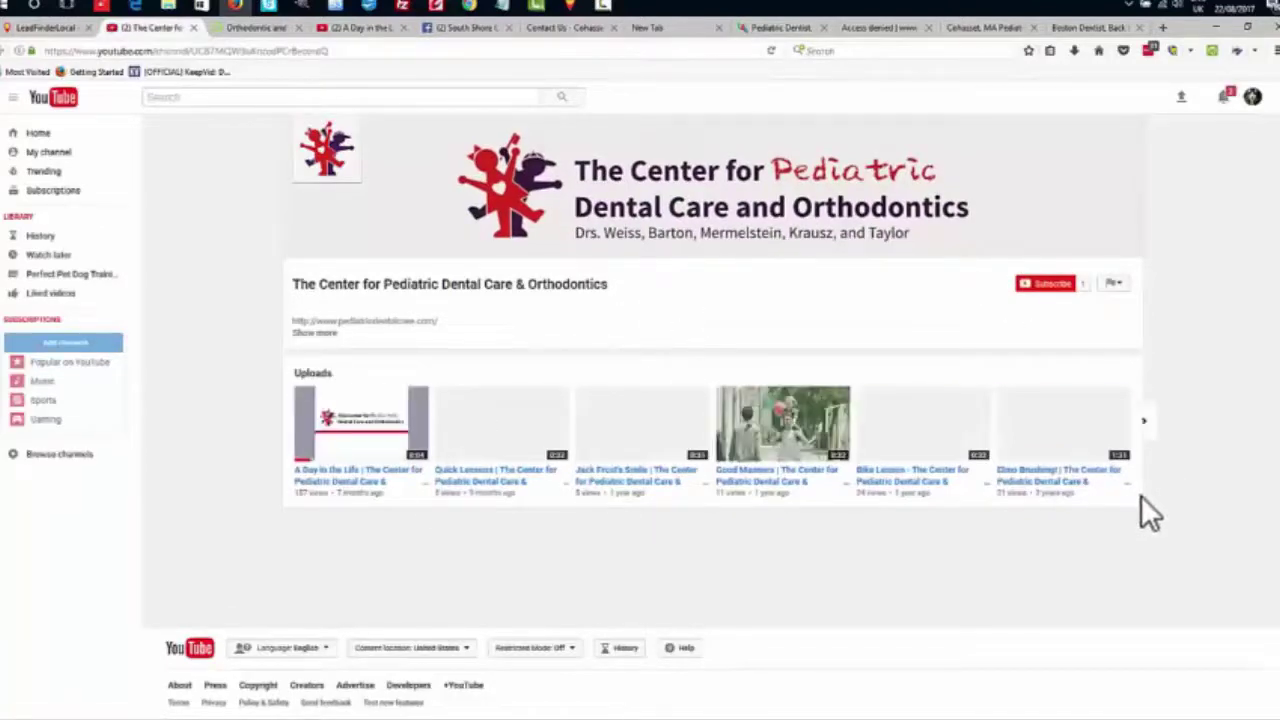
click(1152, 425)
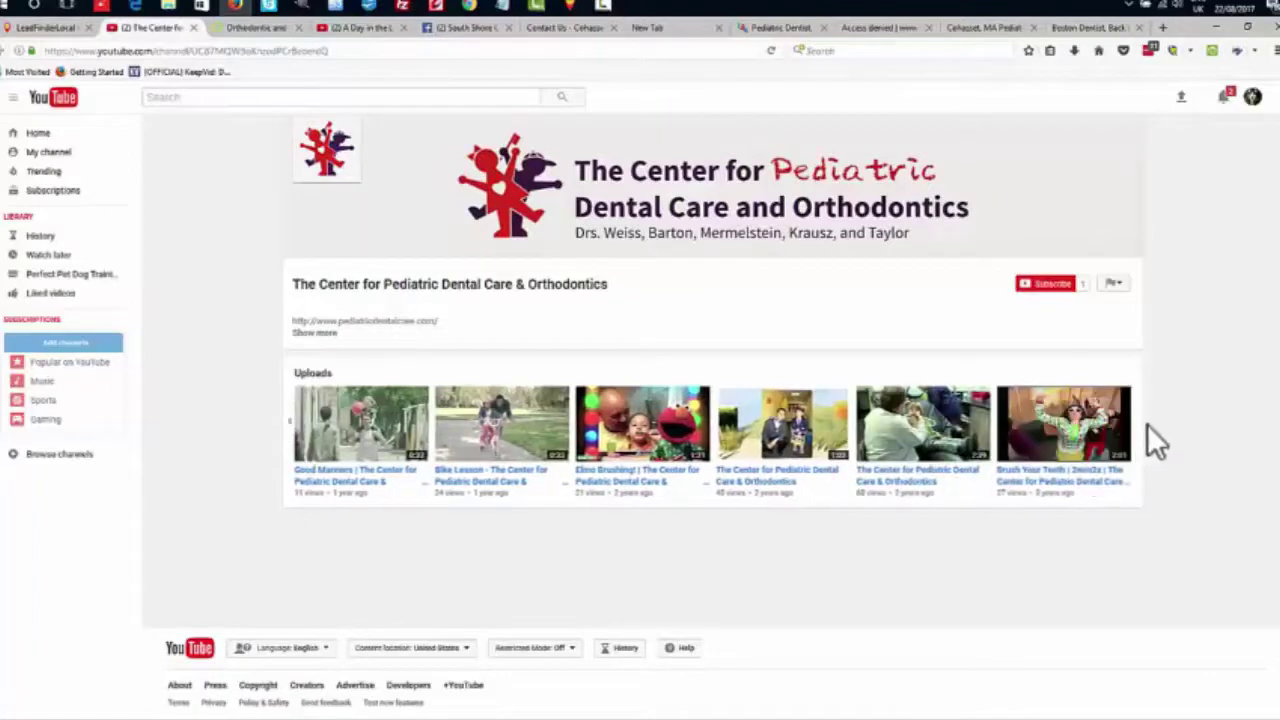
key(ctrl+shift+Tab)
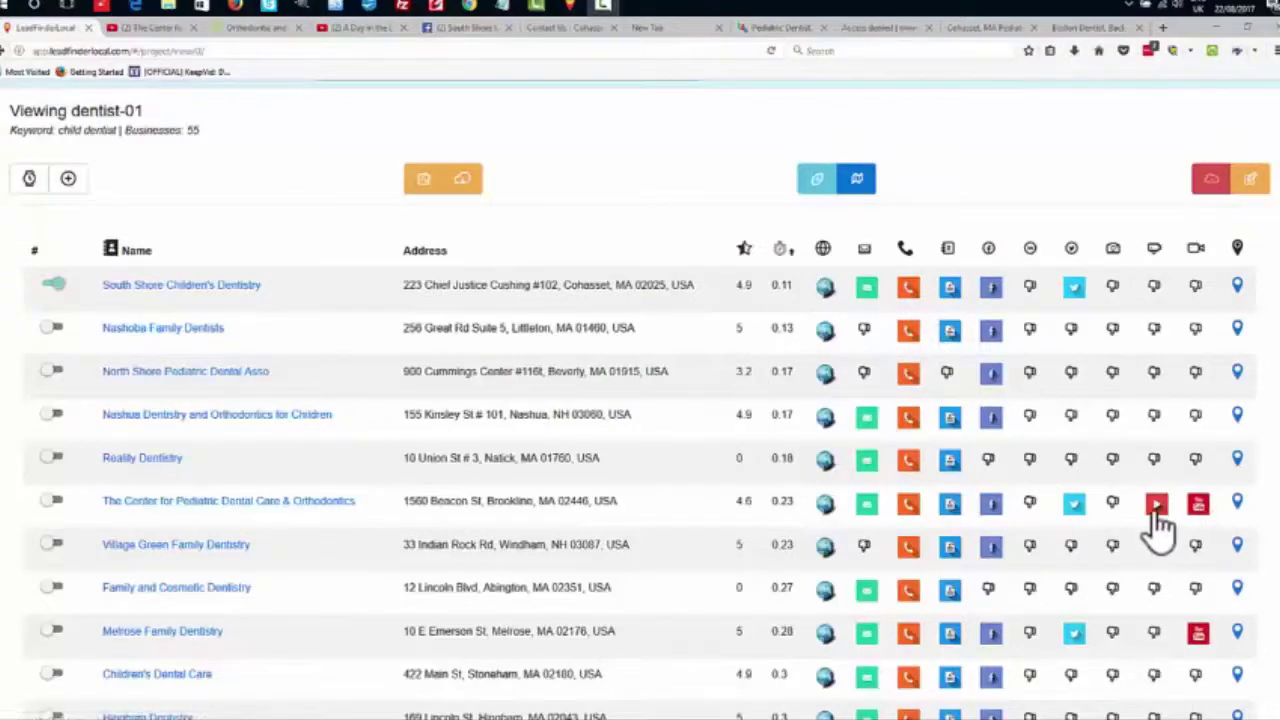
Sort the leads by the video column in reverse so leads with videos come first
click(1199, 250)
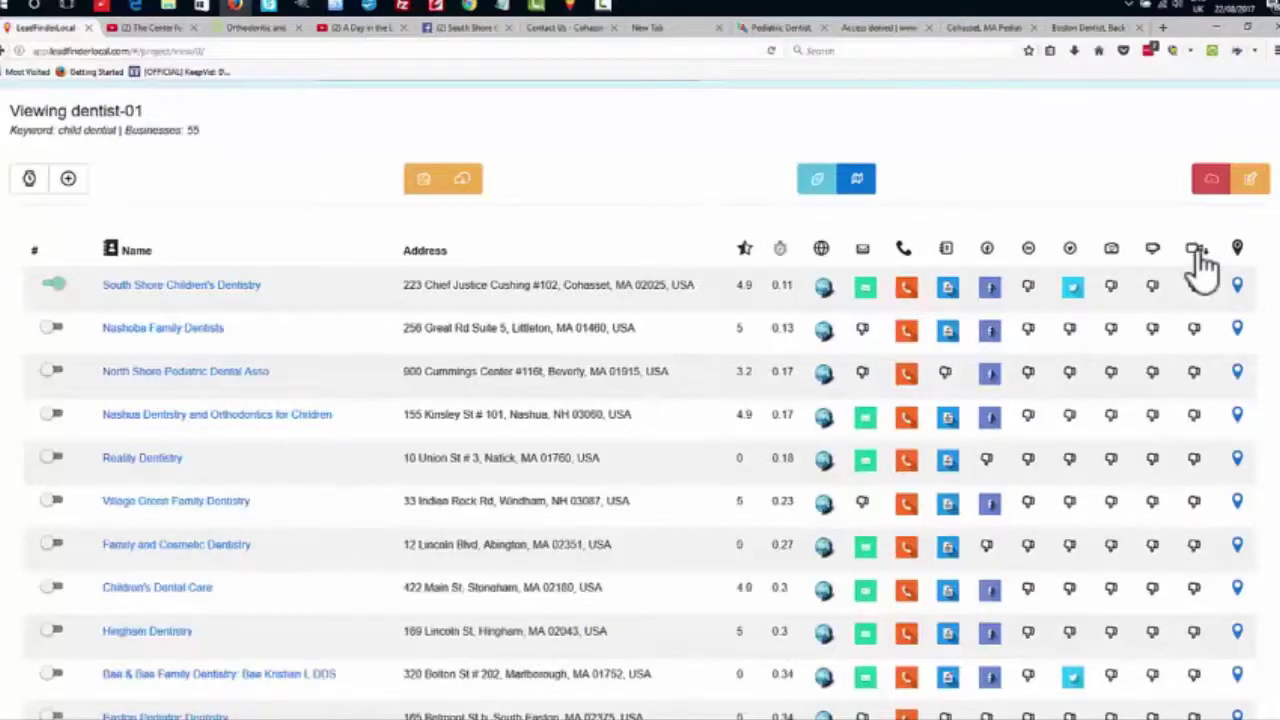
click(1200, 255)
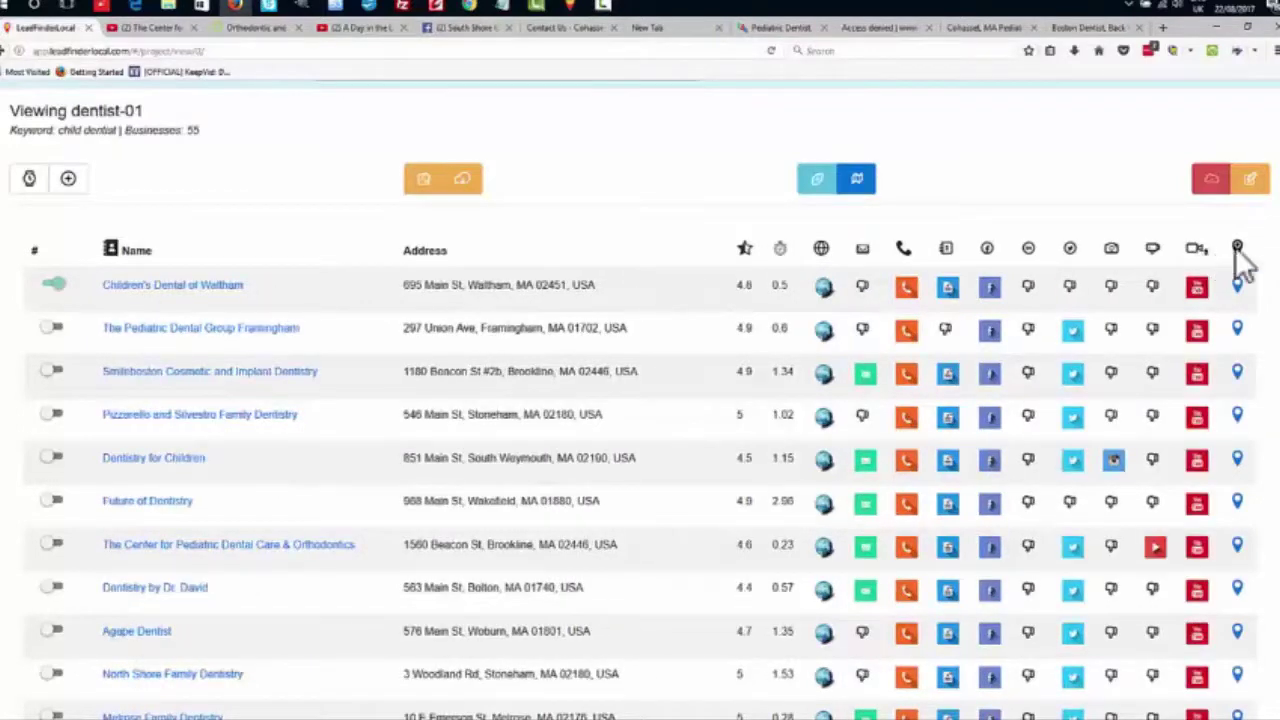
scroll(1270, 255, down, 6)
scroll(1270, 300, up, 7)
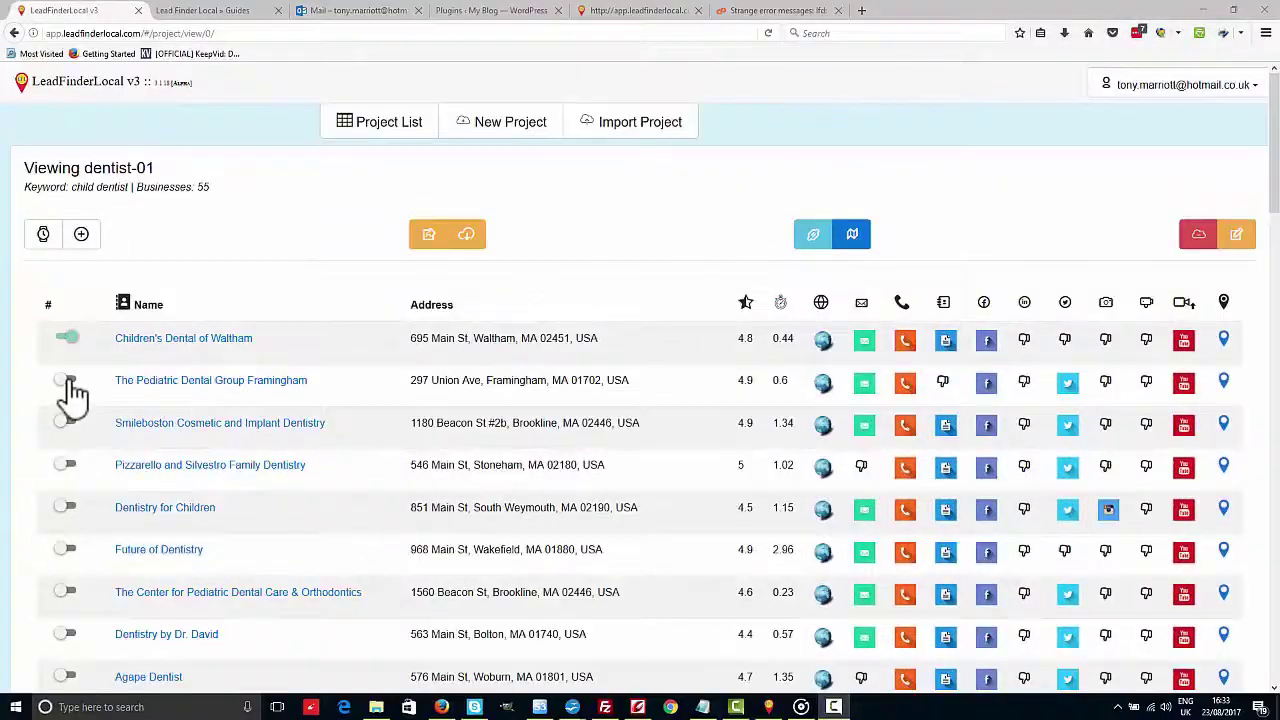
Select Children's Dental of Waltham as the lead to research
click(67, 380)
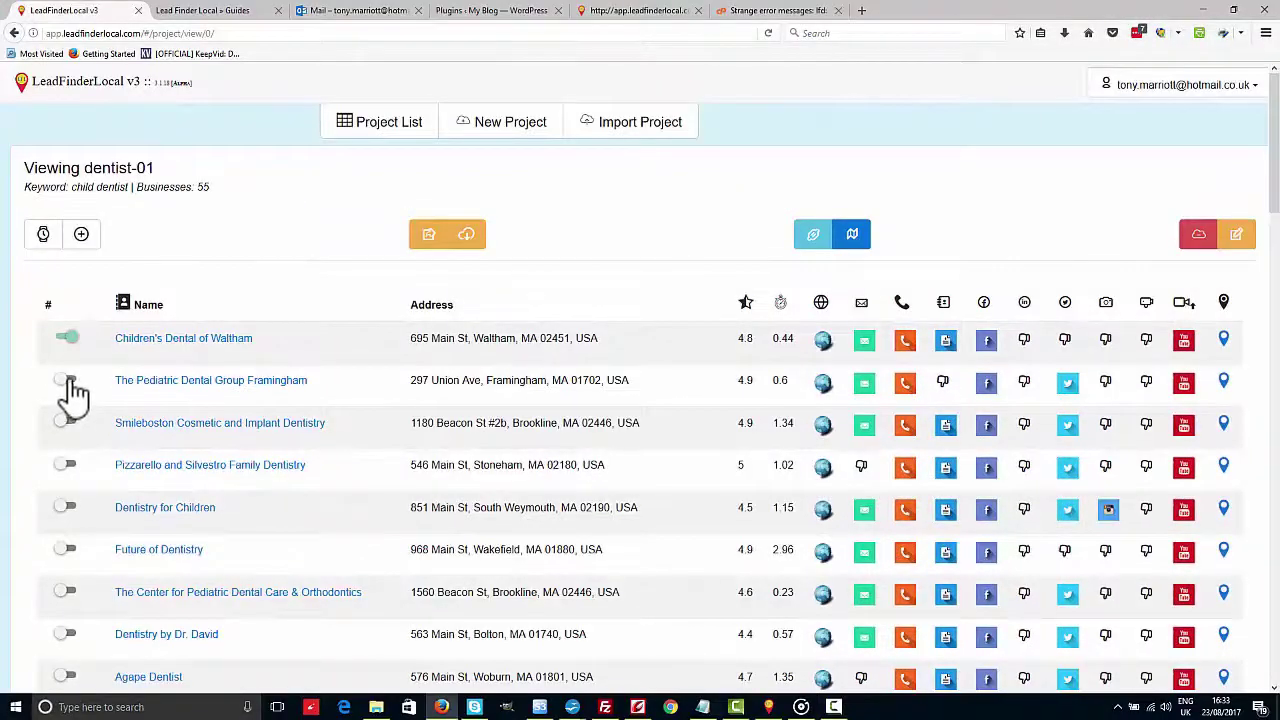
click(67, 338)
click(67, 339)
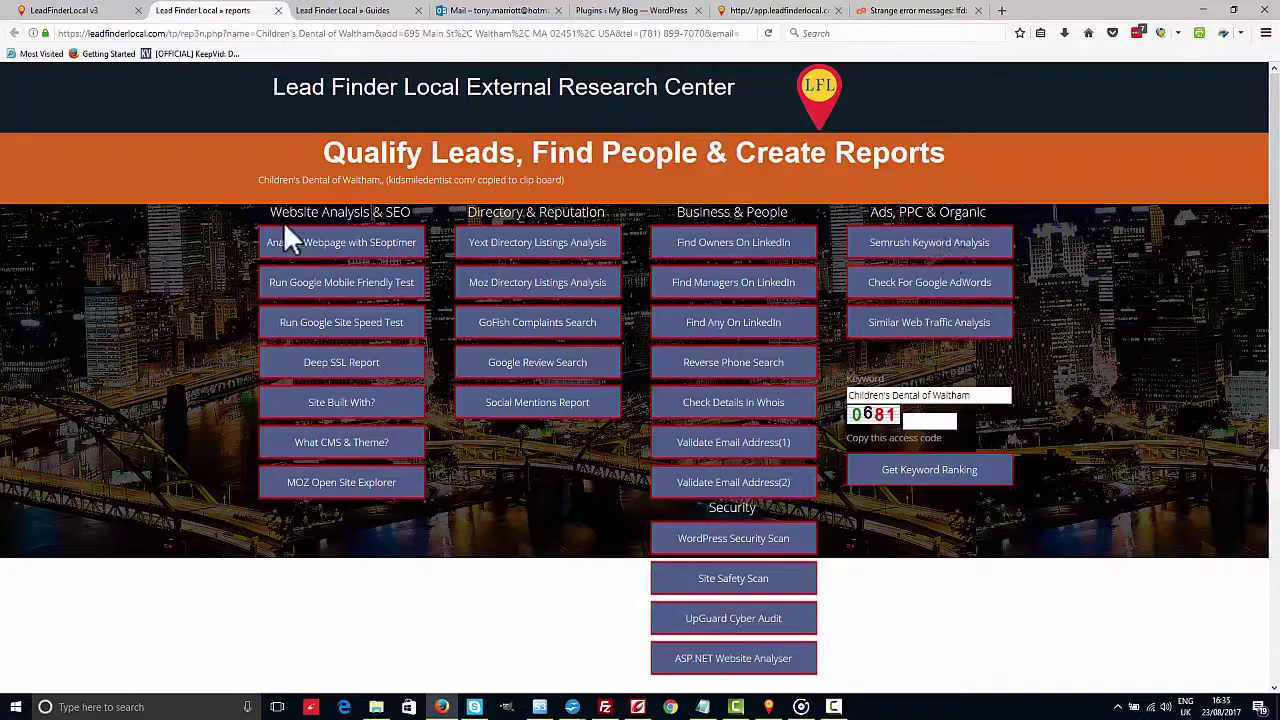
Run the SEOptimer analysis on Children's Dental of Waltham's website and scroll into the report
click(355, 258)
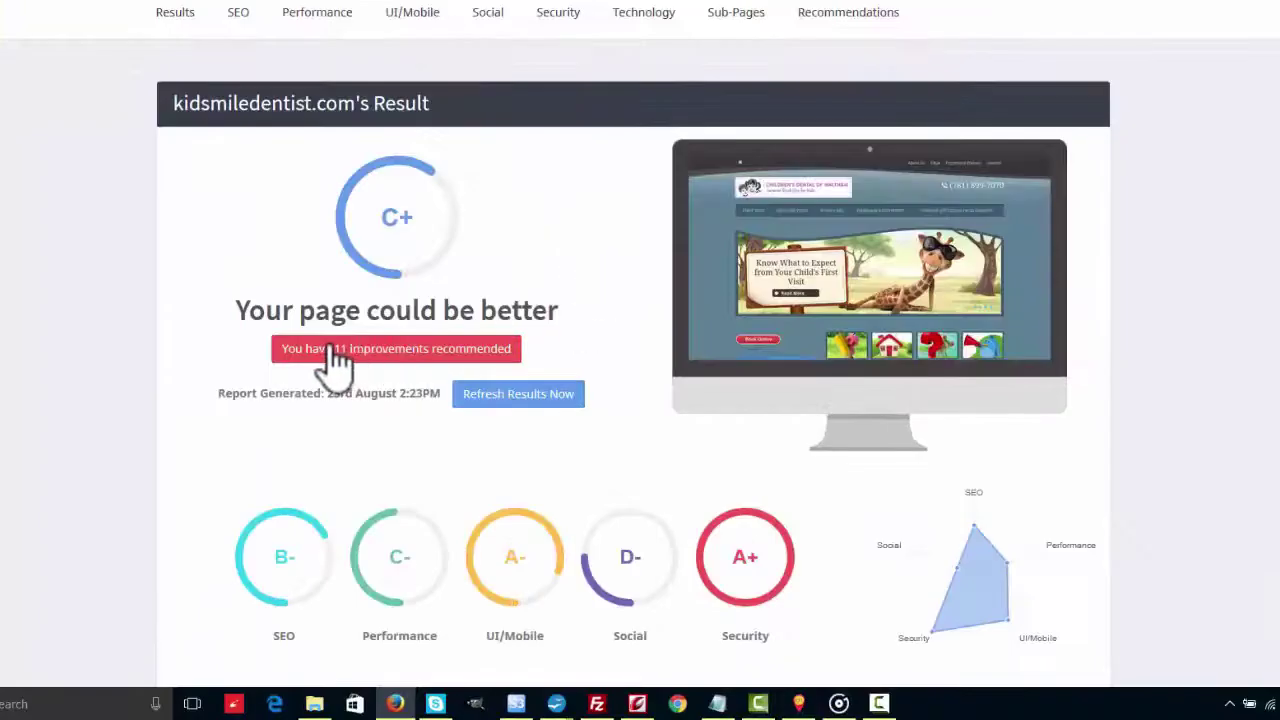
scroll(1190, 285, down, 2)
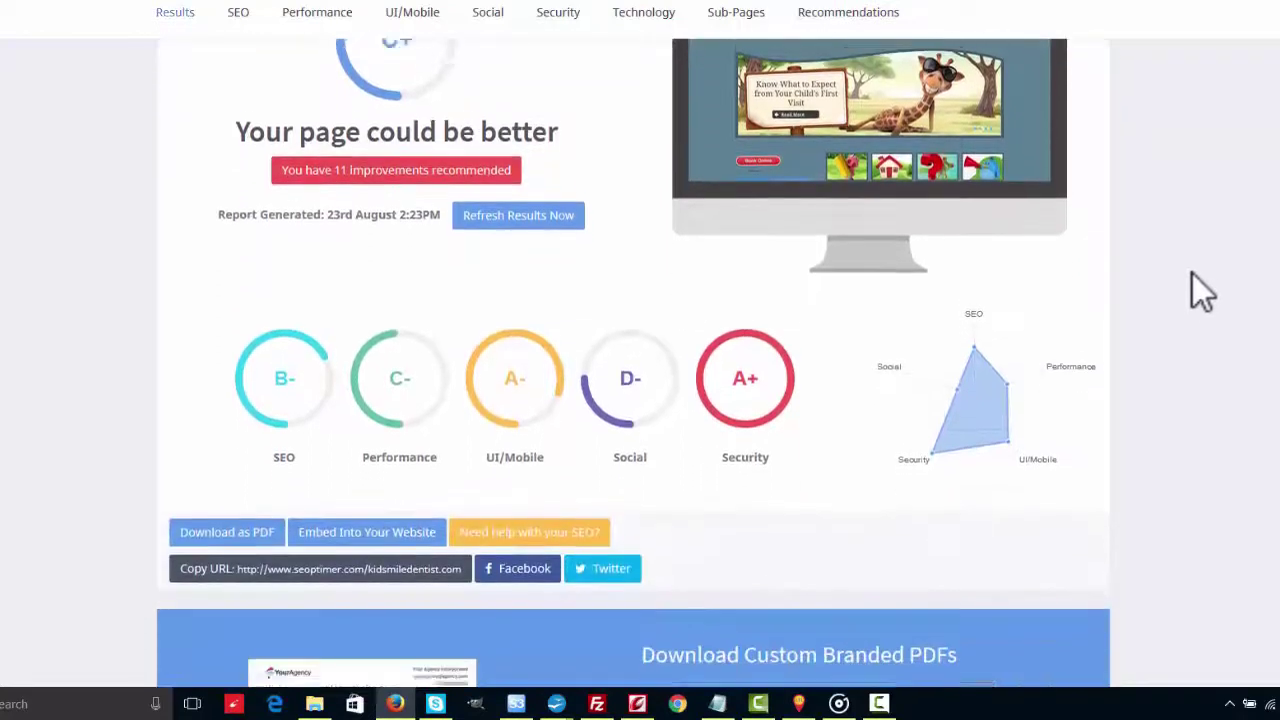
scroll(1194, 277, down, 2)
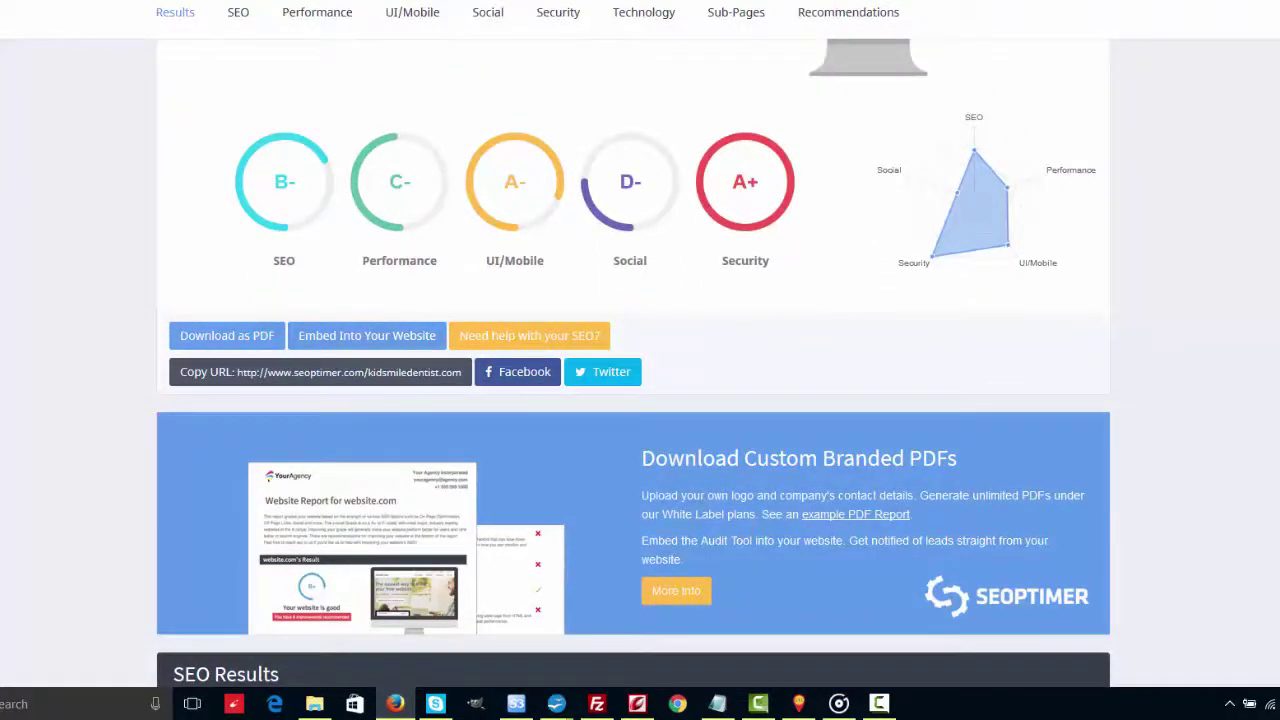
scroll(431, 273, down, 6)
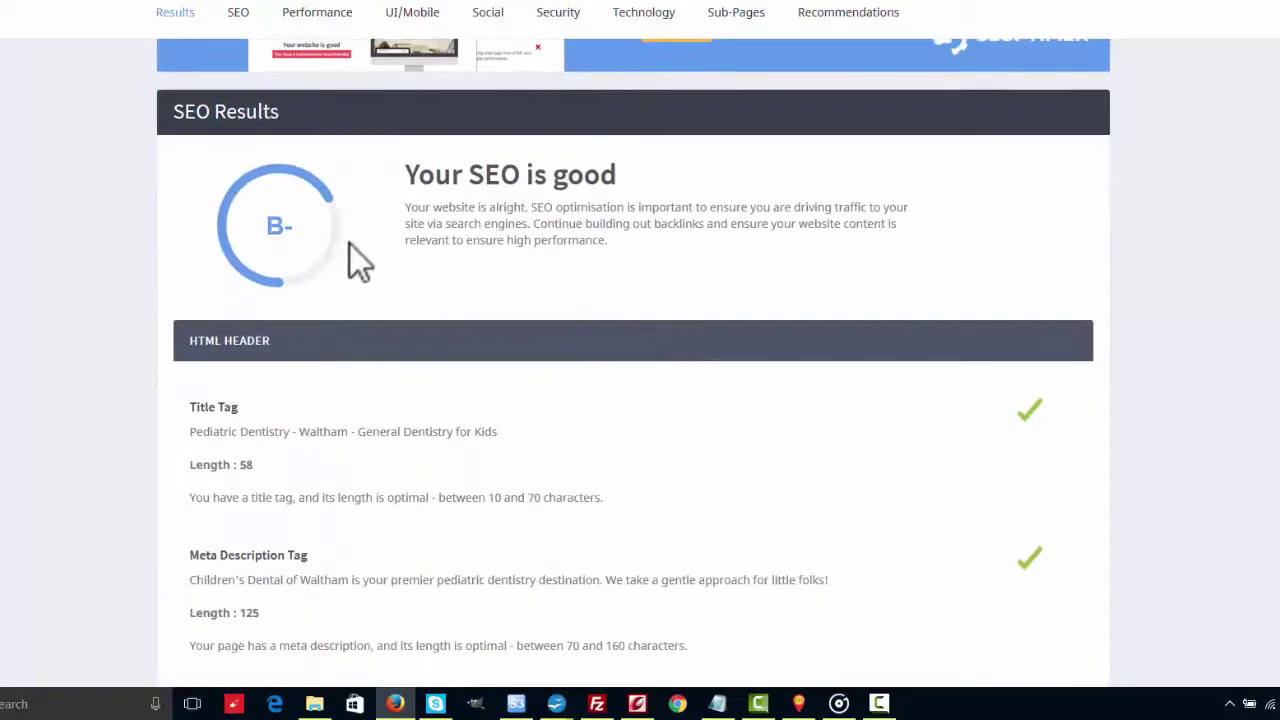
scroll(350, 244, down, 3)
scroll(986, 277, down, 6)
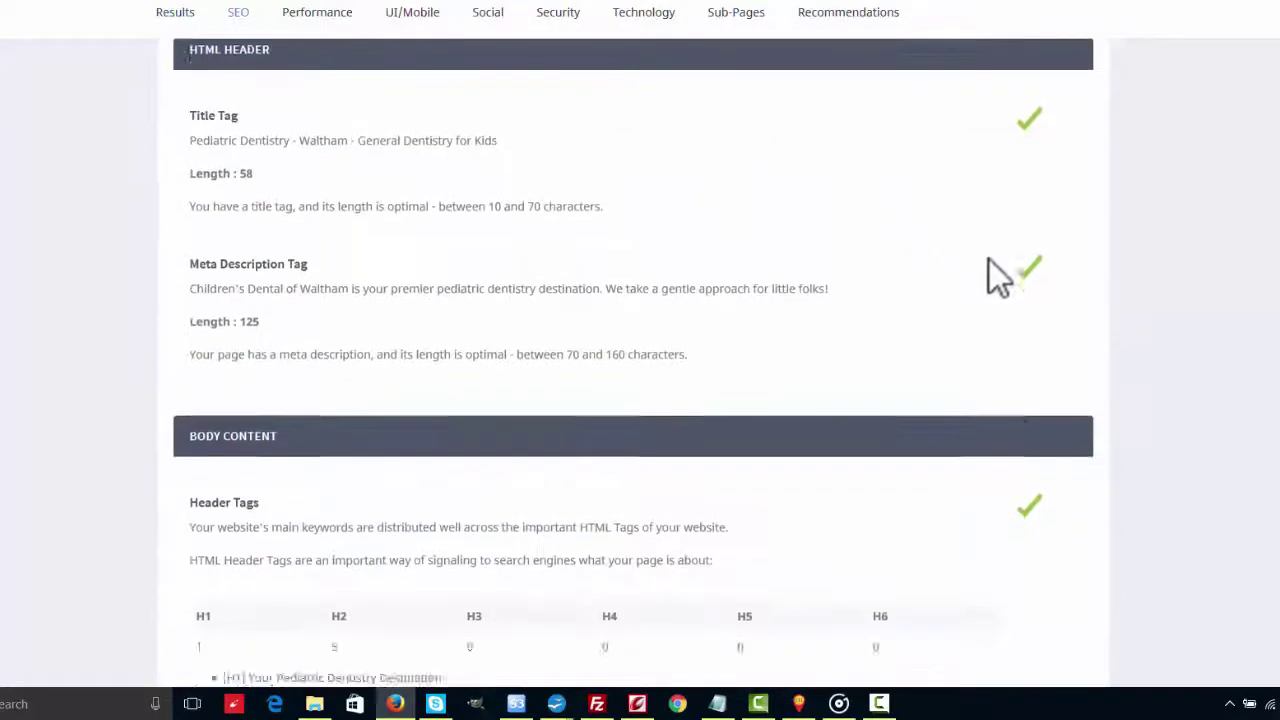
scroll(640, 380, down, 3)
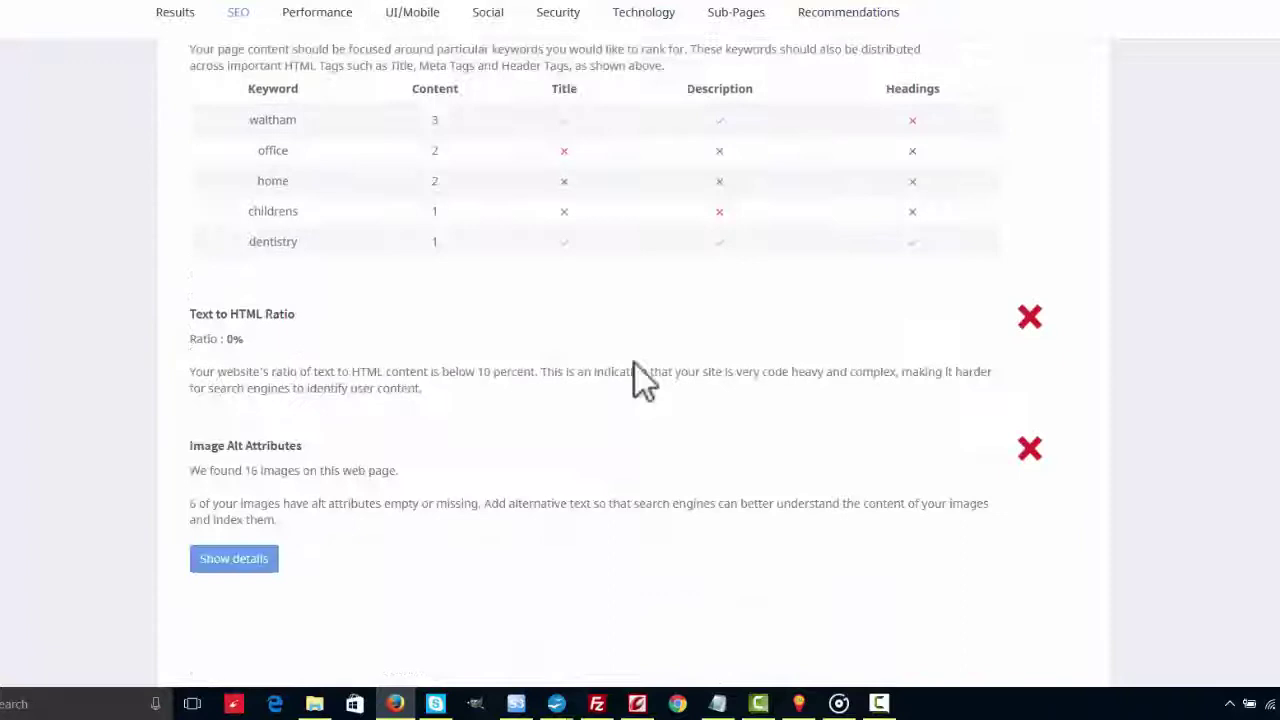
scroll(539, 347, down, 2)
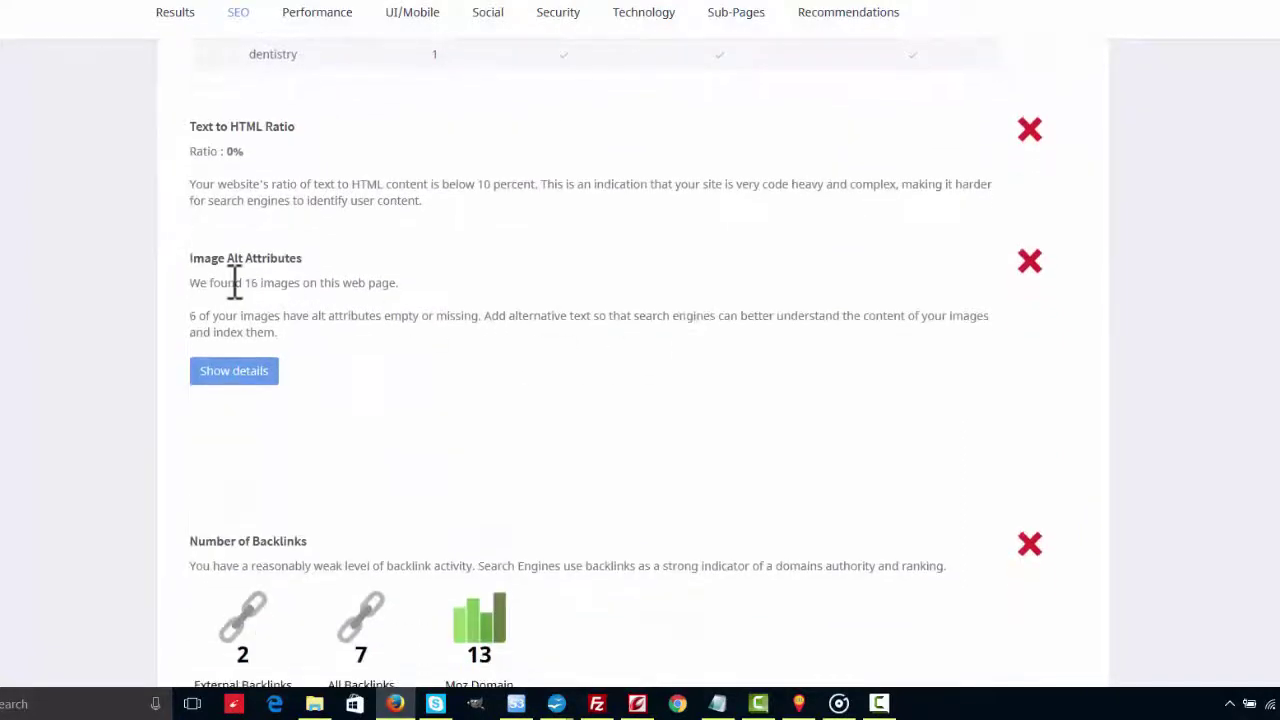
scroll(482, 300, down, 7)
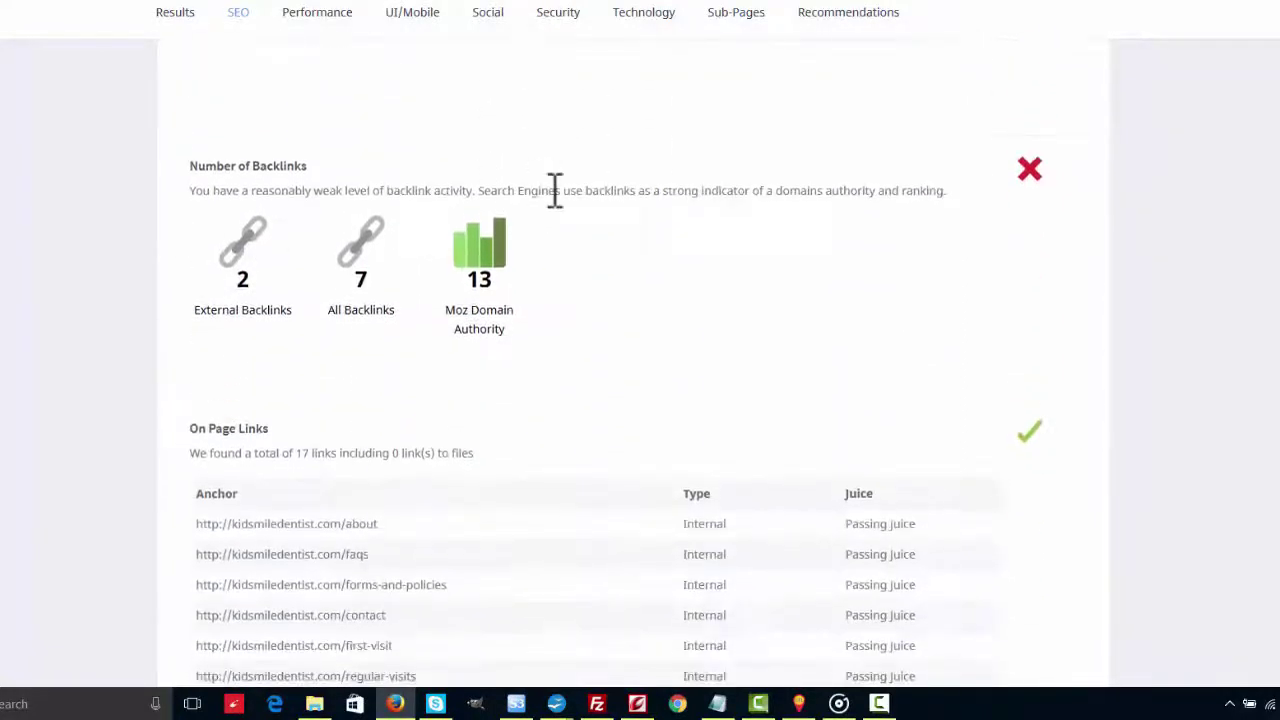
scroll(434, 200, down, 1)
scroll(372, 297, down, 6)
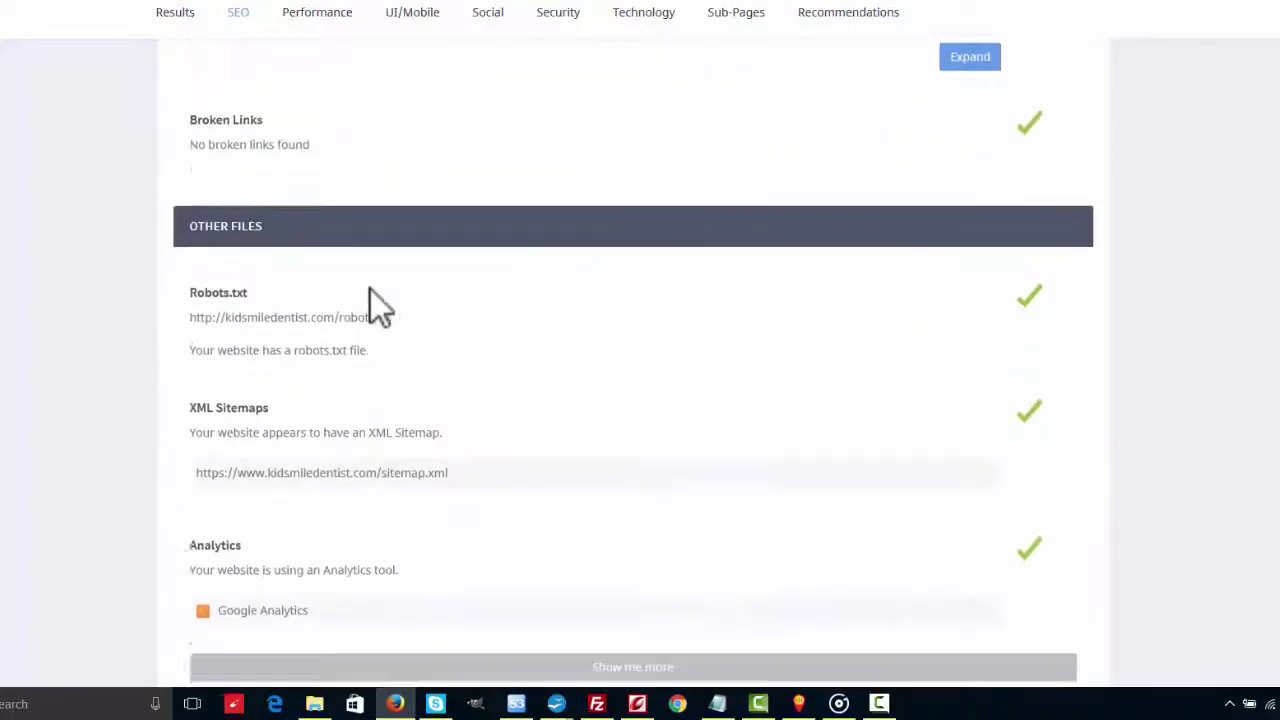
scroll(372, 290, down, 7)
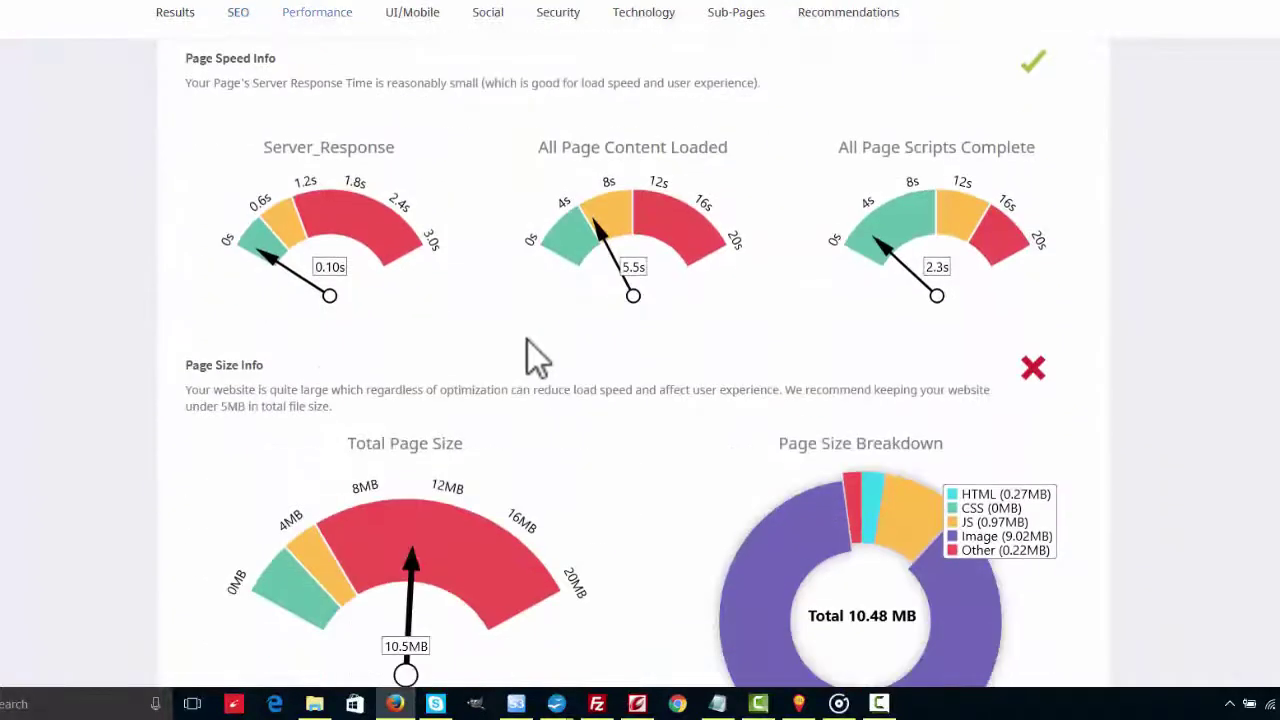
Scroll on through the Social, Security (A+), Technology and Sub-Pages sections
scroll(528, 357, up, 1)
scroll(528, 340, up, 1)
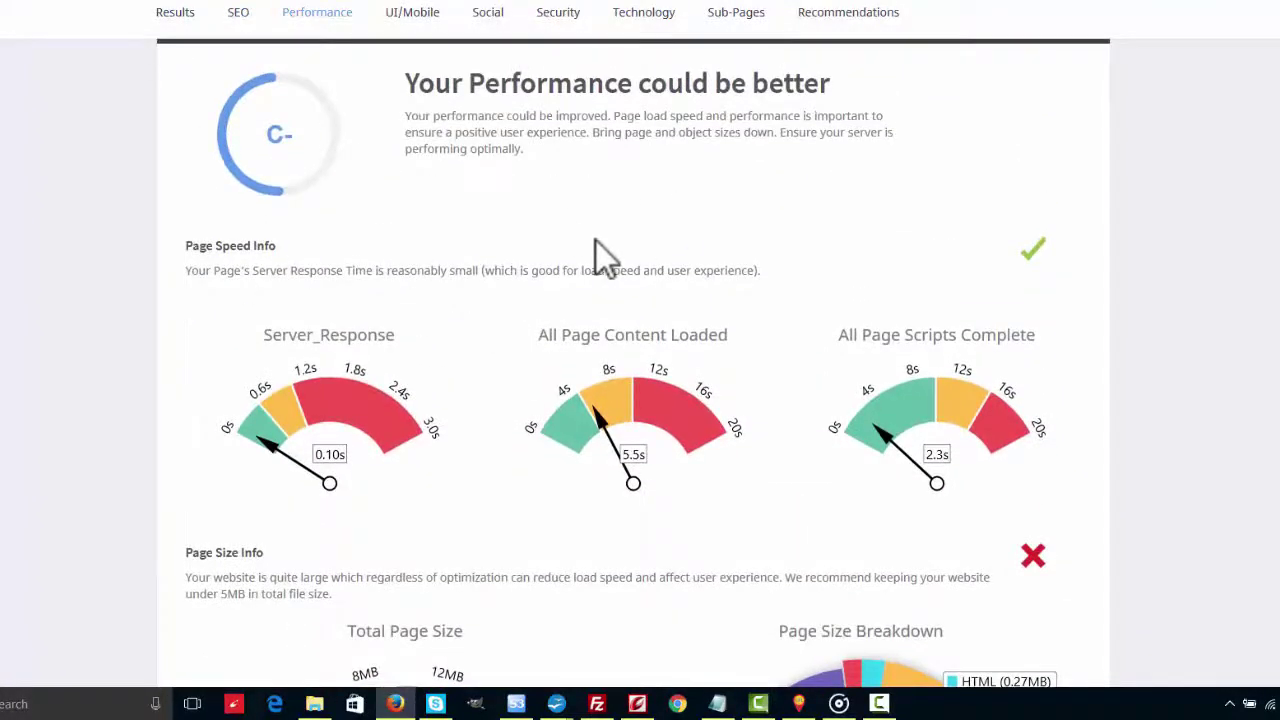
scroll(595, 245, down, 3)
scroll(670, 335, down, 2)
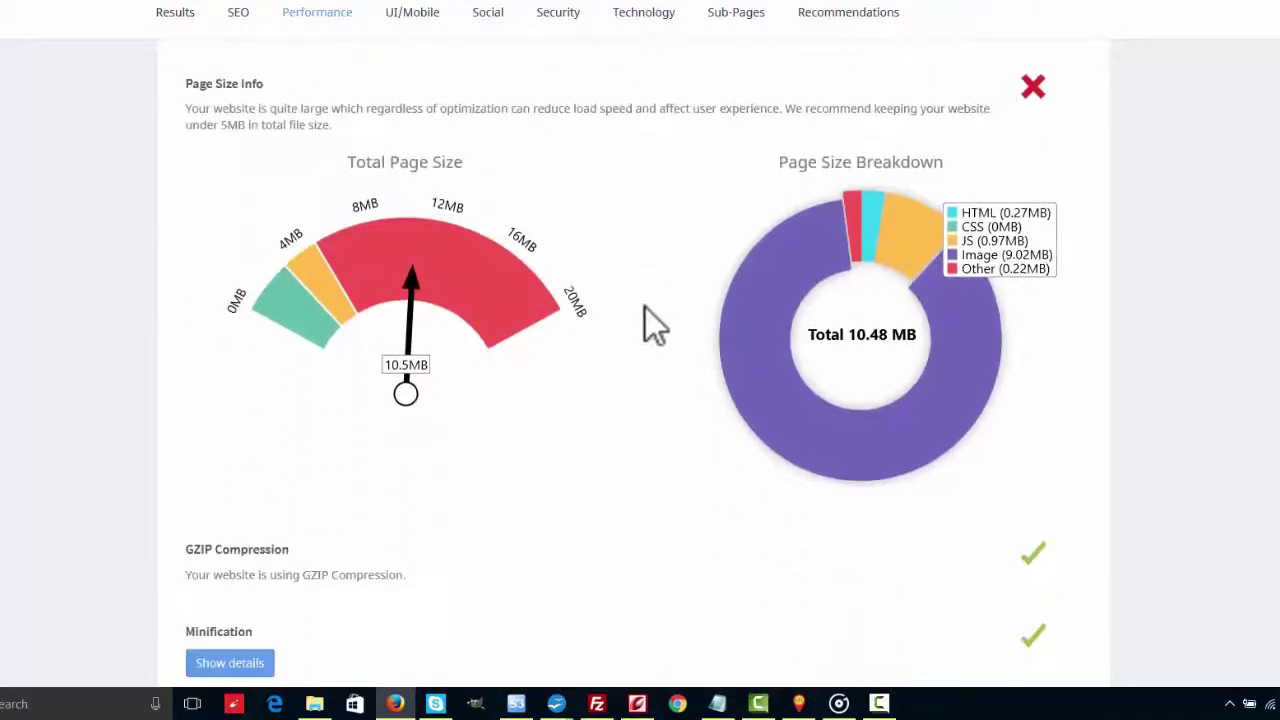
scroll(645, 307, down, 6)
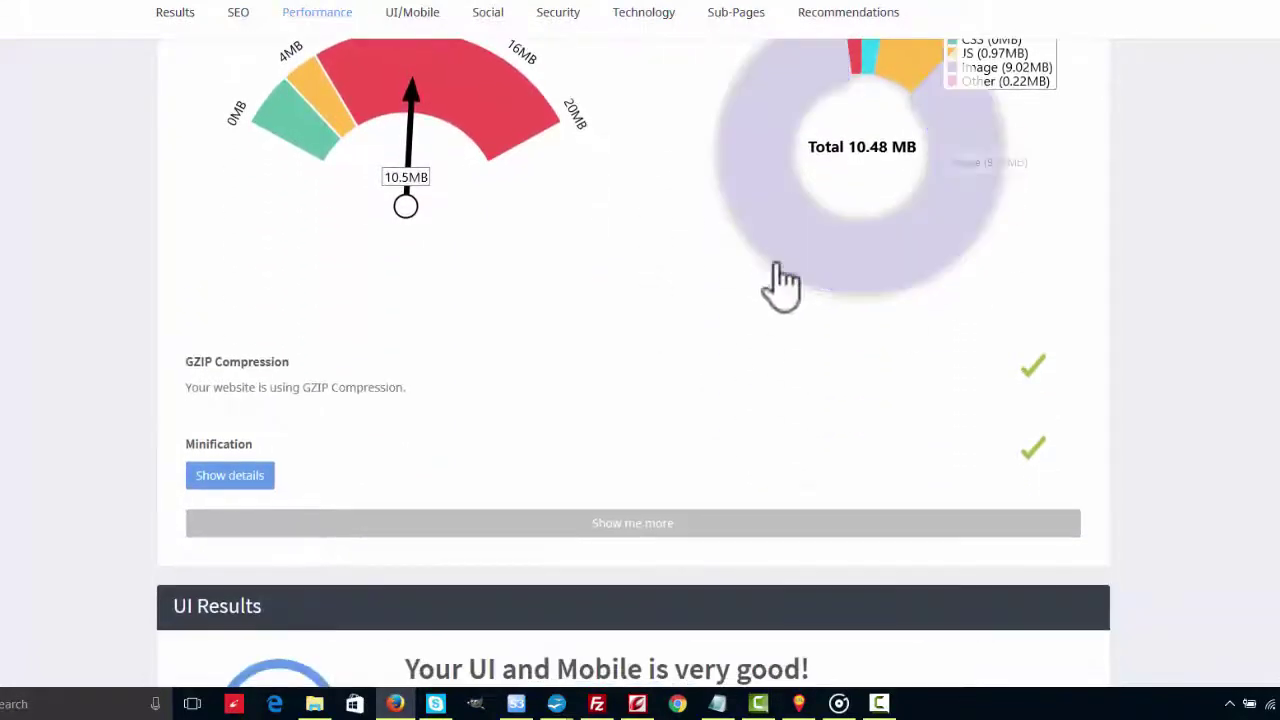
scroll(600, 240, down, 2)
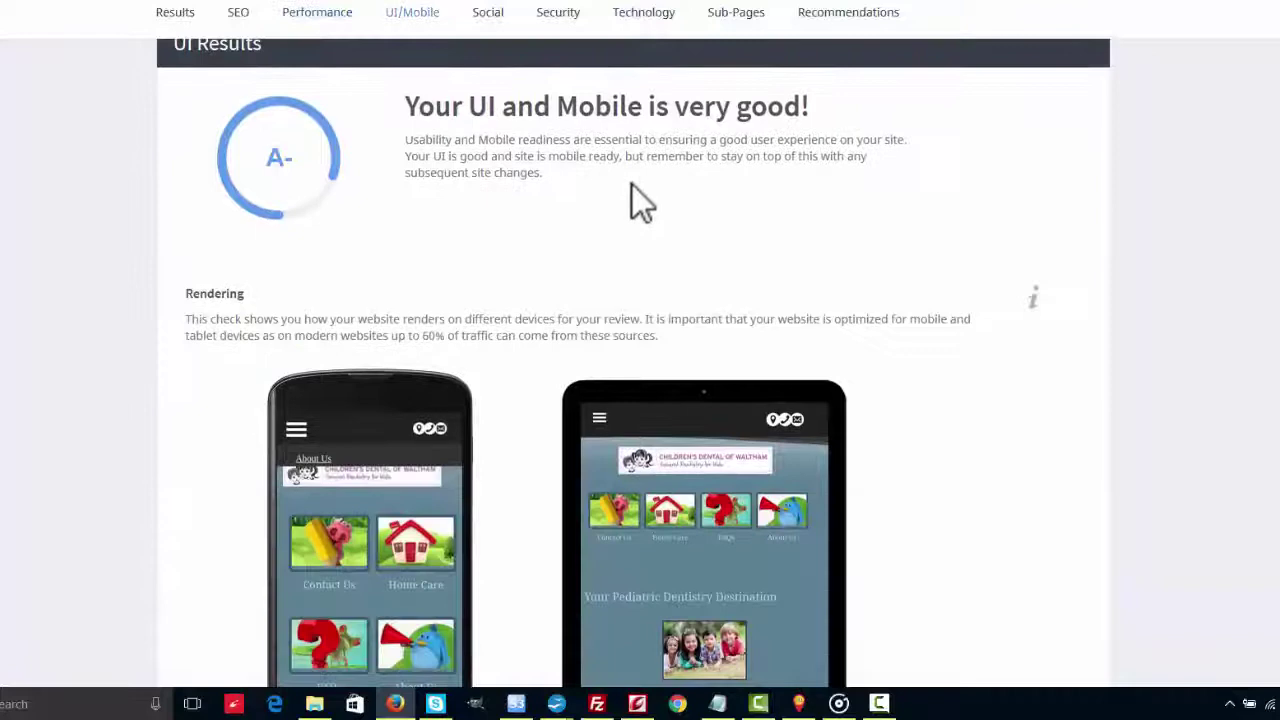
scroll(802, 226, down, 5)
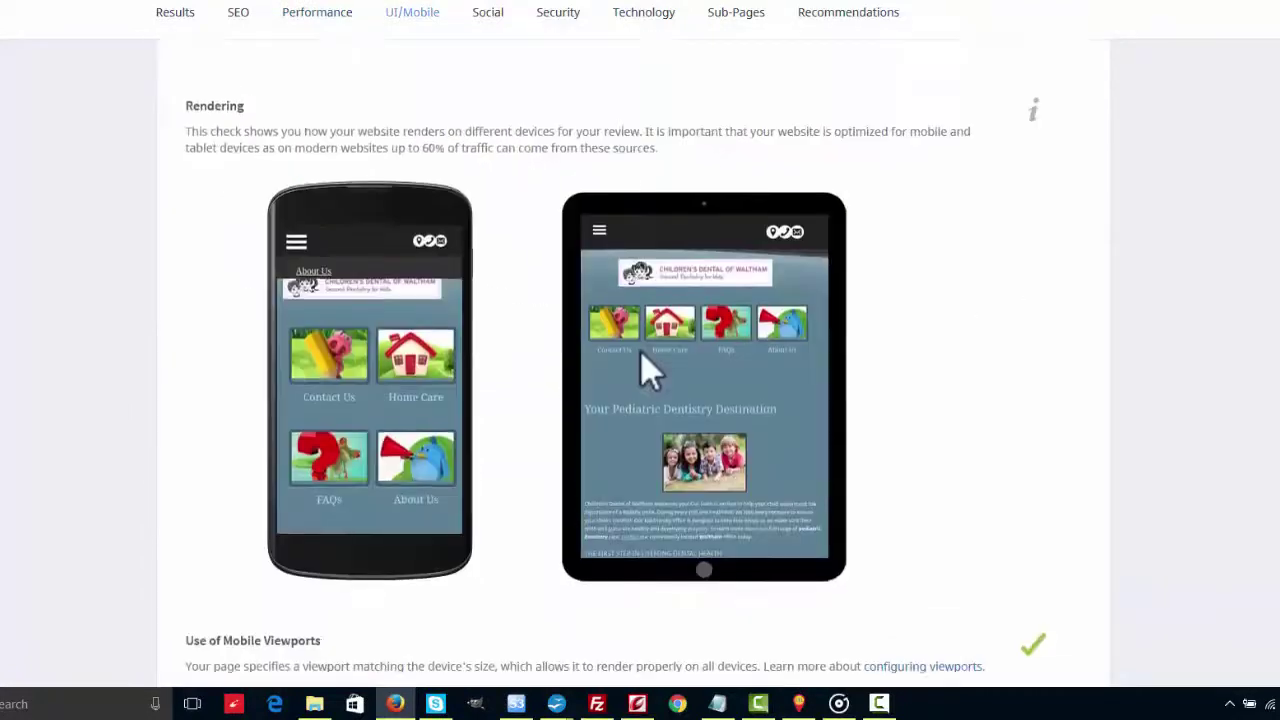
scroll(649, 330, down, 2)
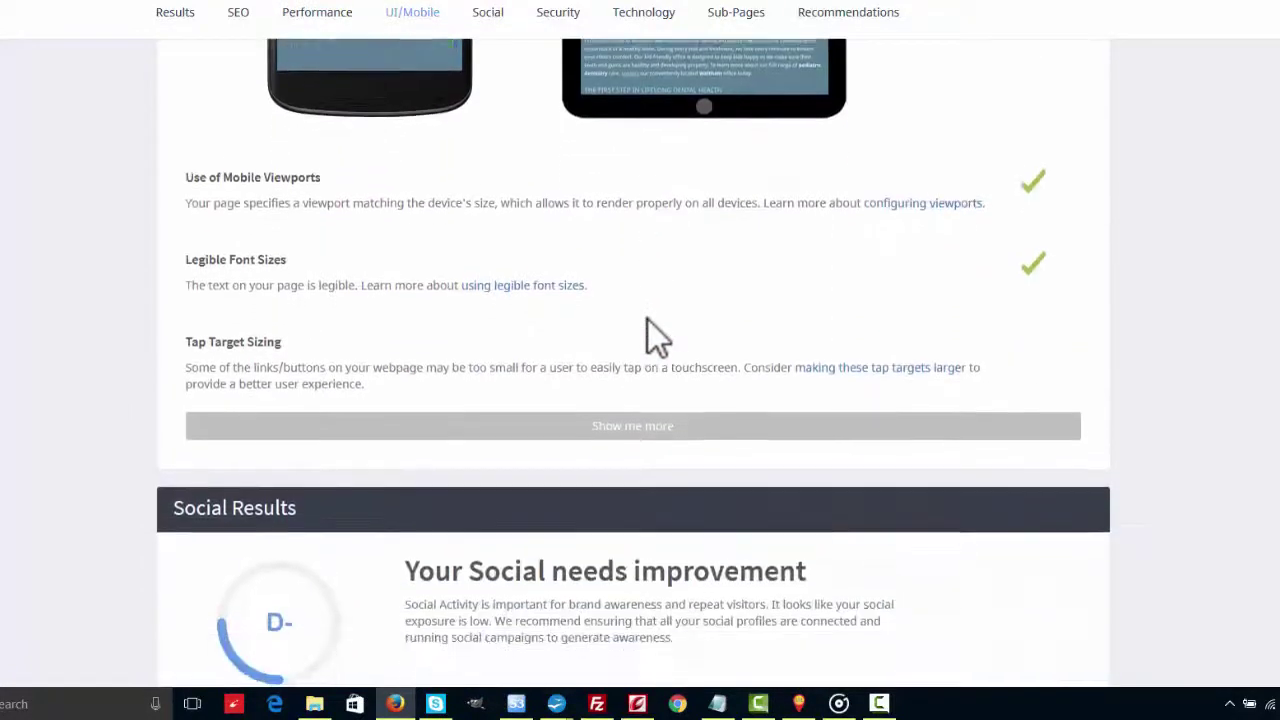
scroll(614, 330, down, 2)
scroll(614, 318, down, 2)
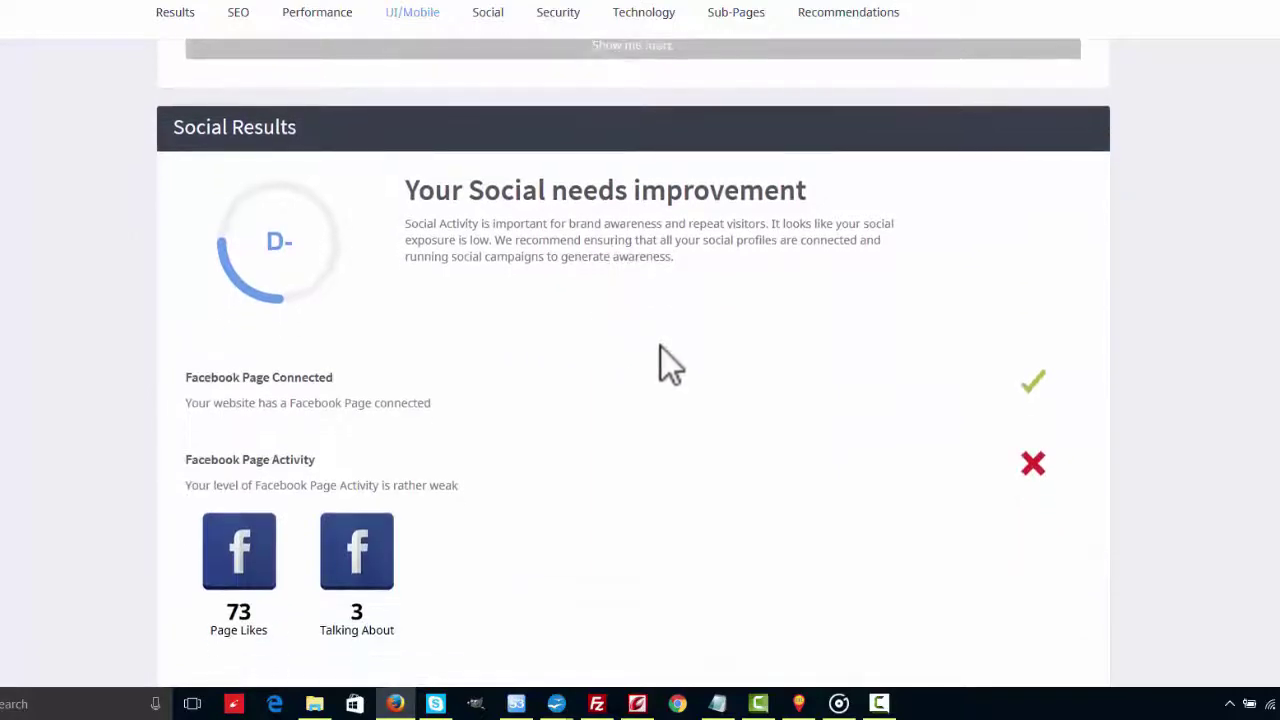
scroll(661, 347, down, 3)
scroll(655, 335, down, 2)
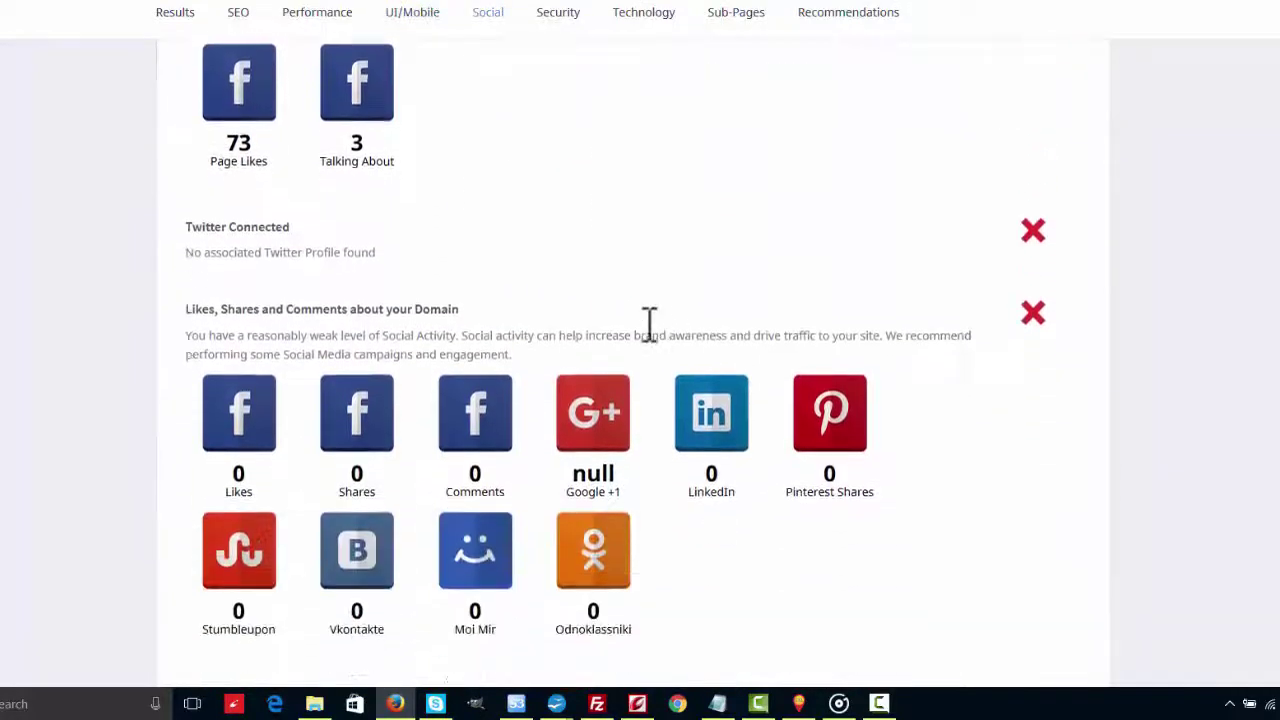
scroll(480, 345, down, 1)
scroll(480, 380, down, 5)
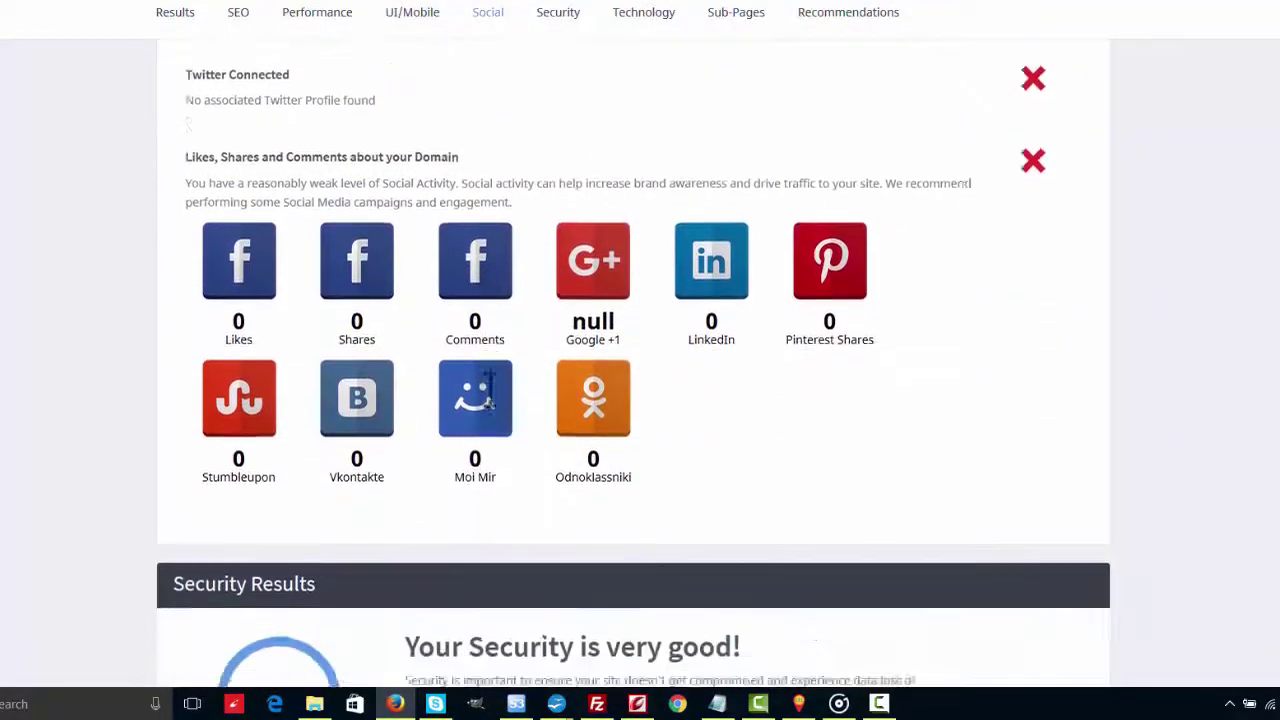
scroll(514, 303, down, 3)
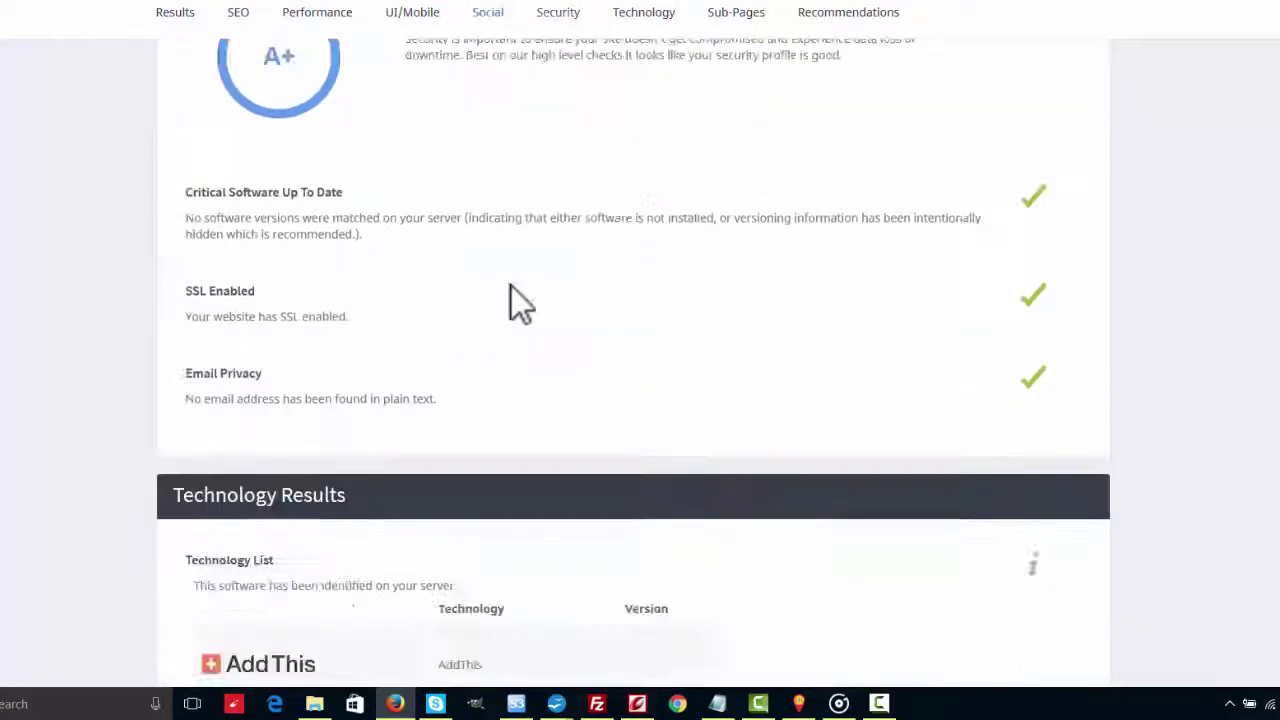
scroll(500, 321, down, 1)
scroll(690, 335, down, 3)
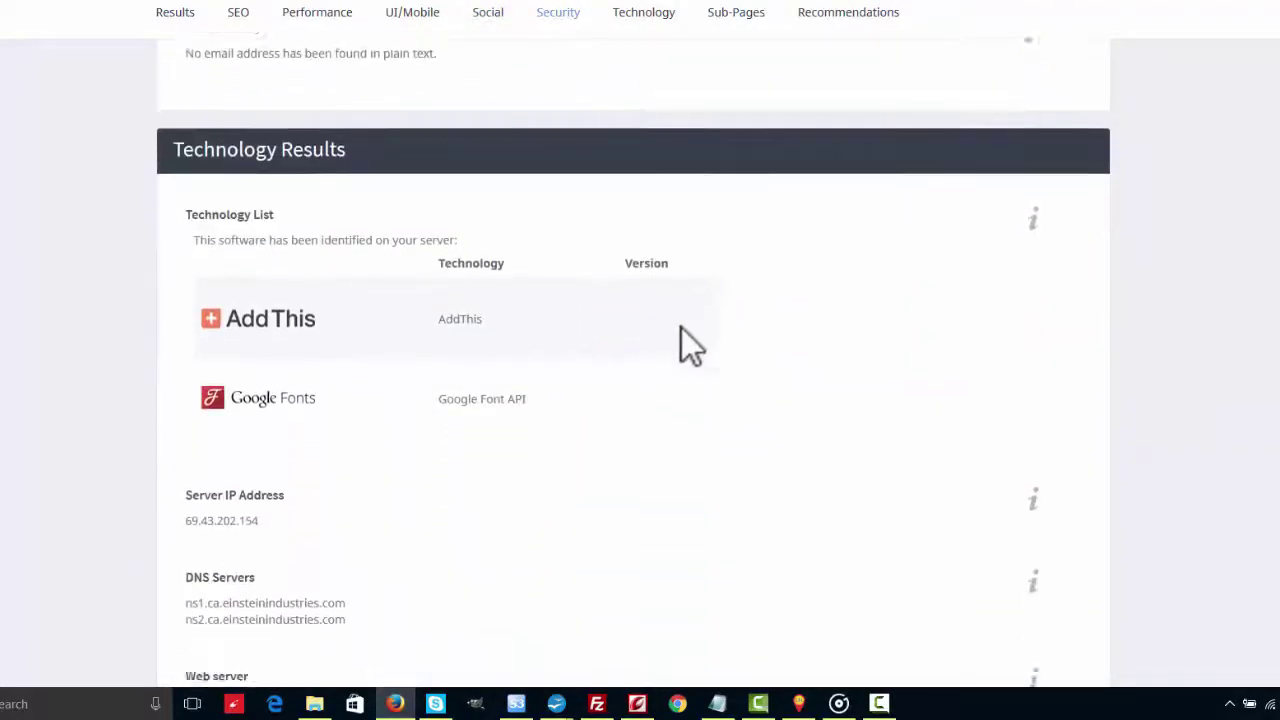
scroll(682, 326, down, 2)
scroll(682, 326, down, 3)
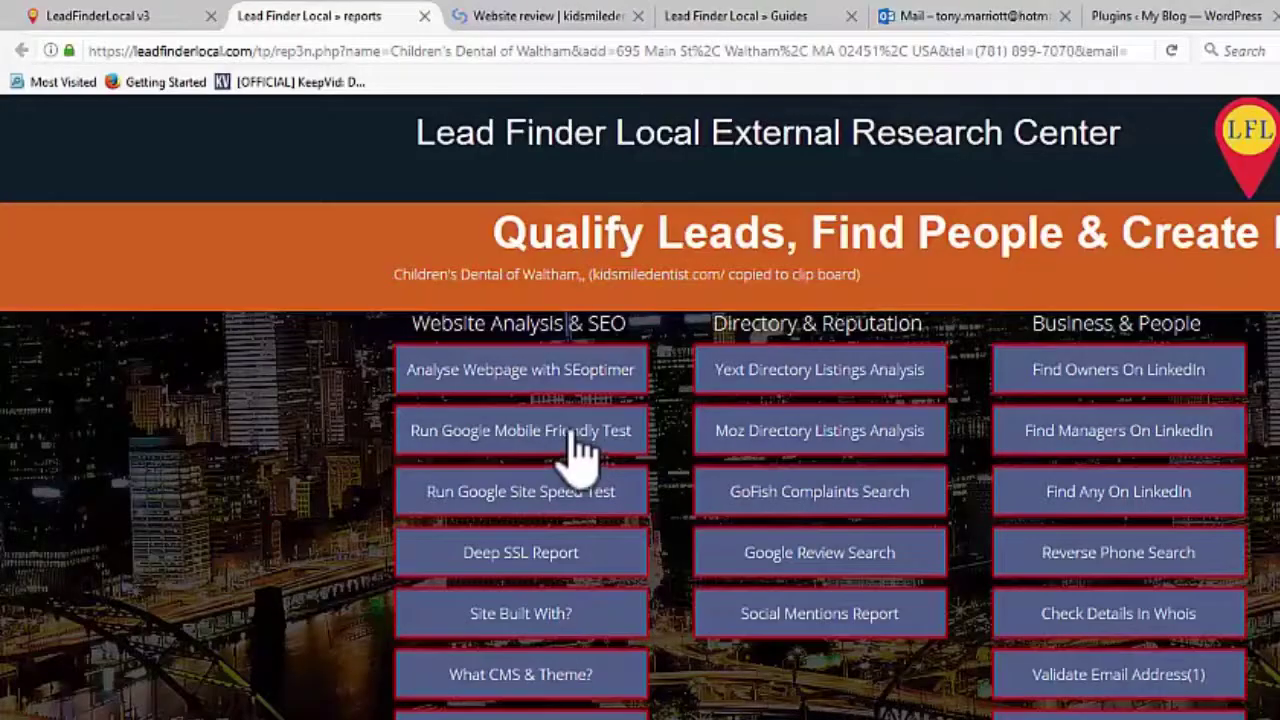
Run Google's mobile-friendly test on kidsmiledentist.com
click(578, 450)
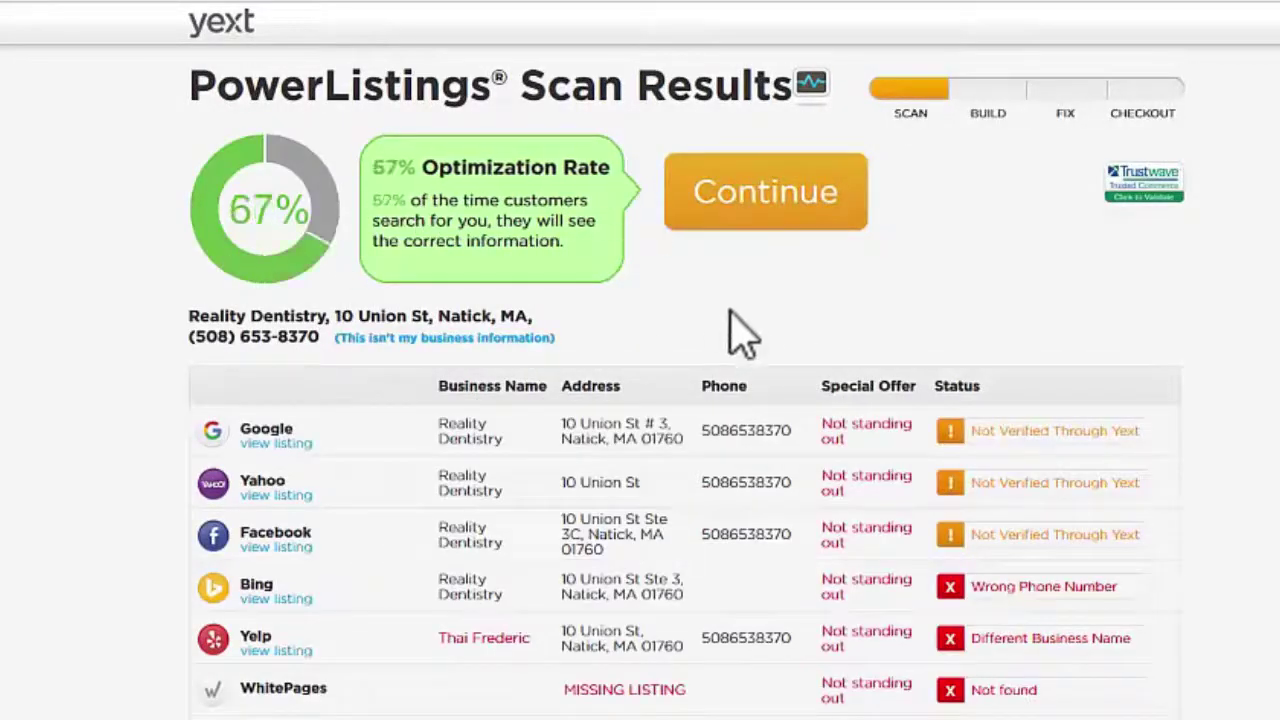
Scroll down through Reality Dentistry's Yext directory listing table
scroll(749, 366, down, 2)
scroll(753, 363, down, 2)
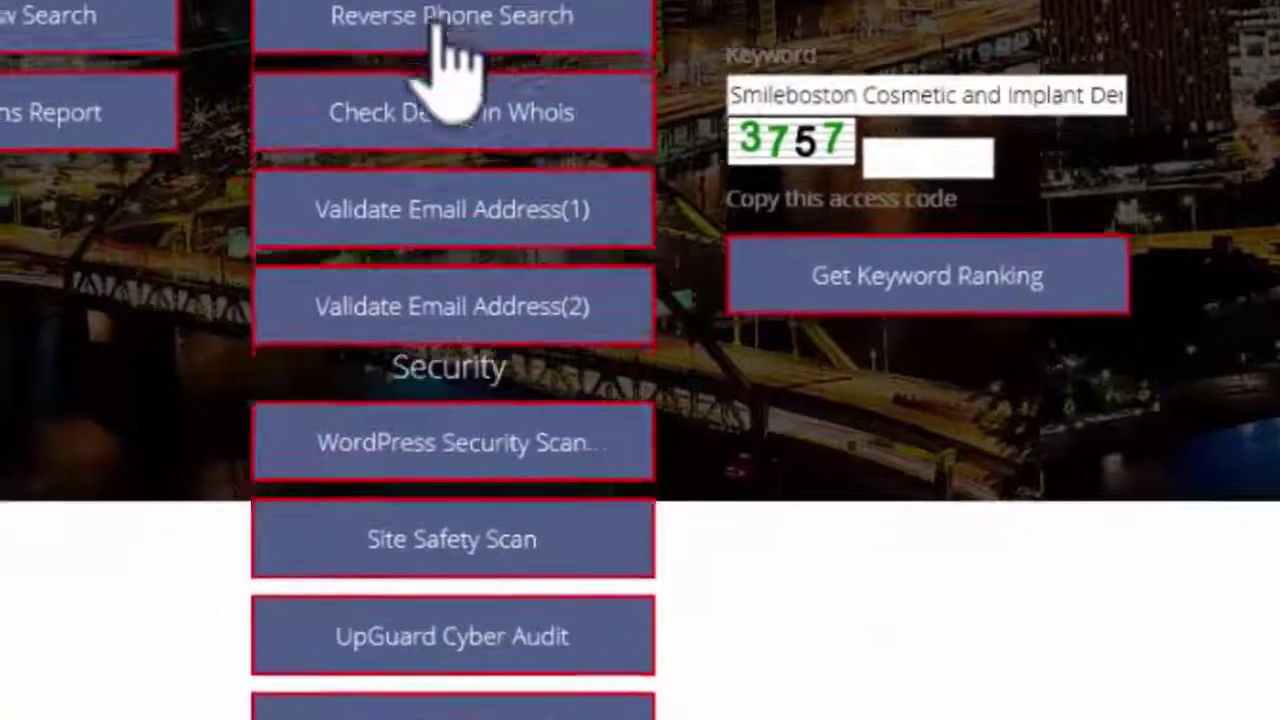
Launch the Security section's Site Safety Scan for Smileboston, continuing to send the lead's details
scroll(450, 50, down, 4)
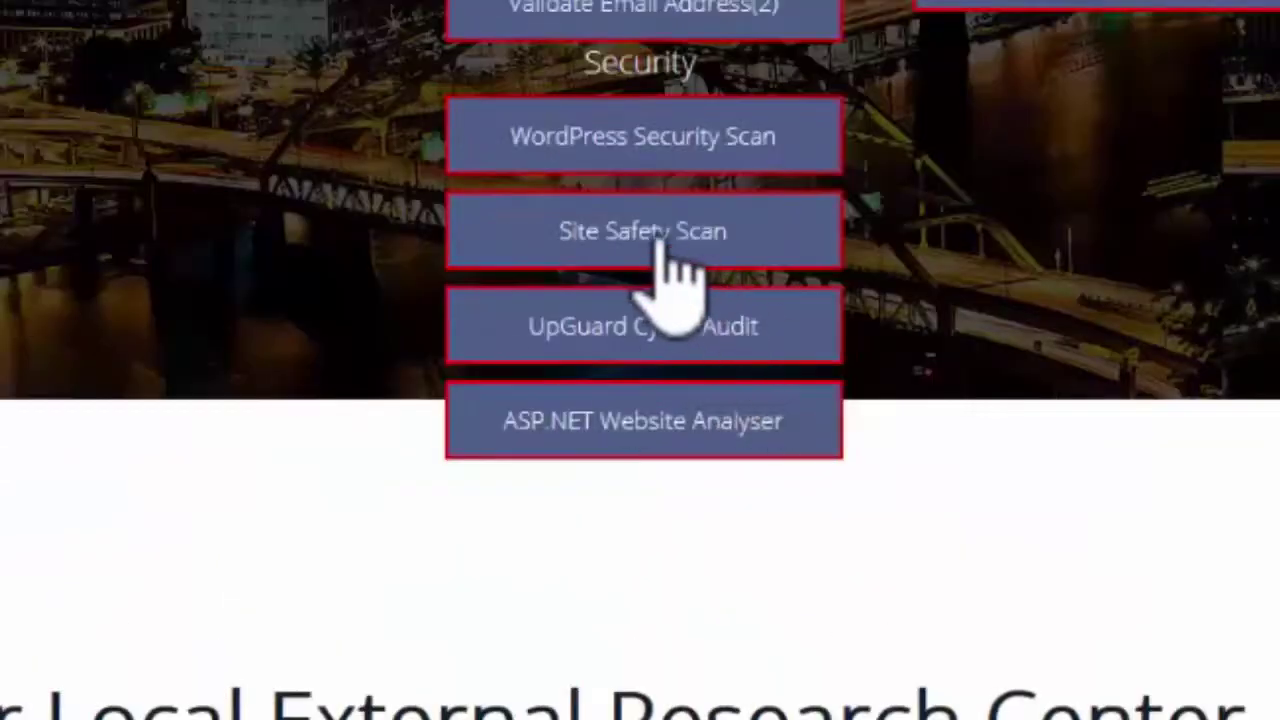
click(657, 240)
click(405, 115)
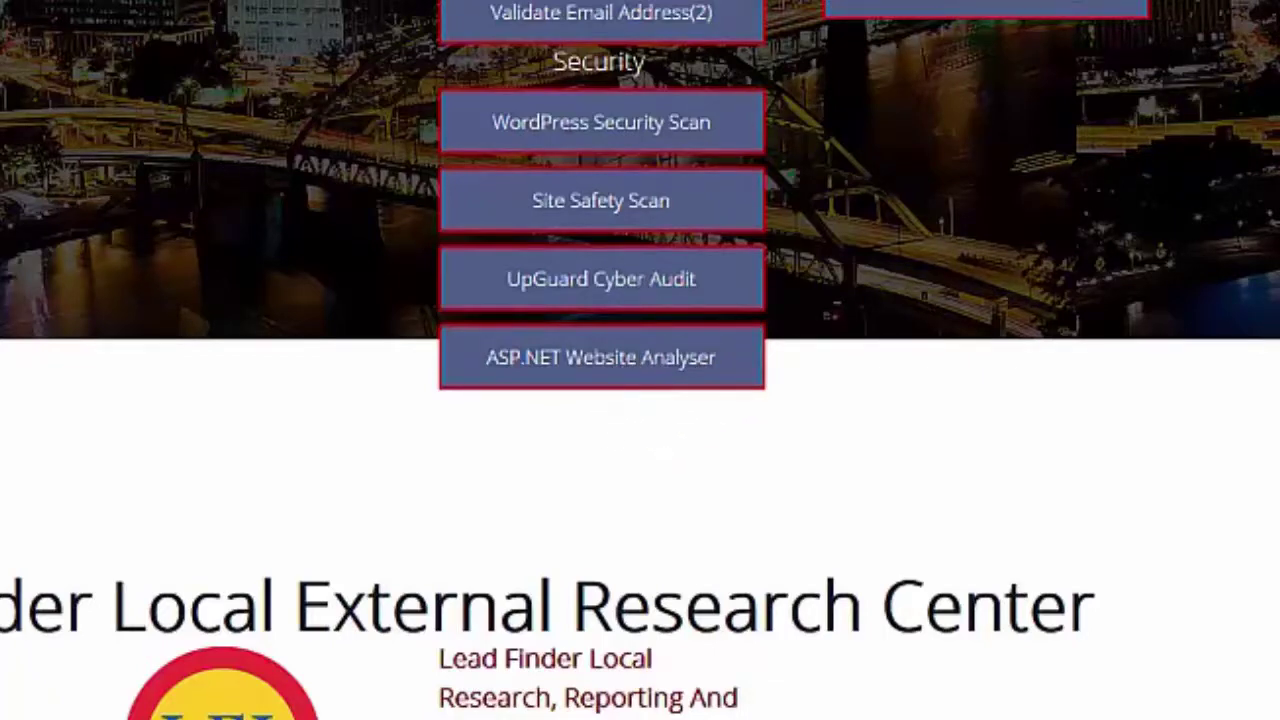
scroll(1114, 129, up, 5)
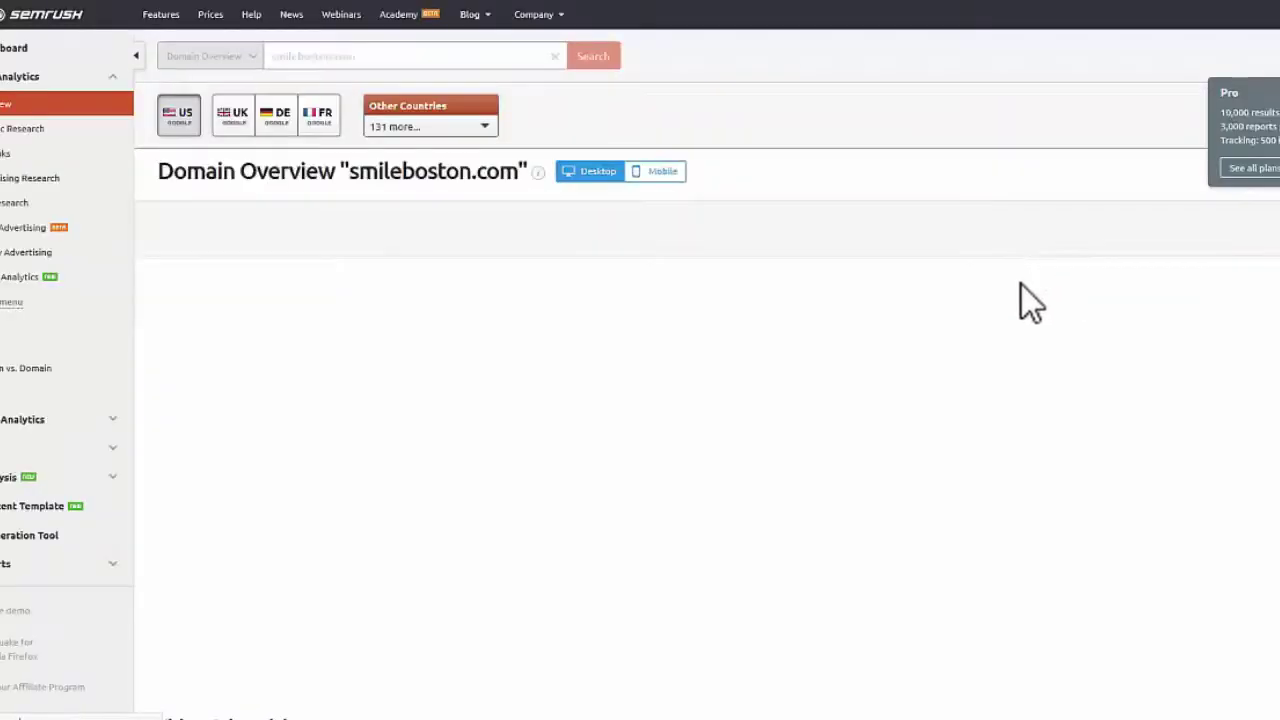
Review smileboston.com's Semrush organic traffic, backlinks, top keywords and competitors
scroll(326, 94, down, 2)
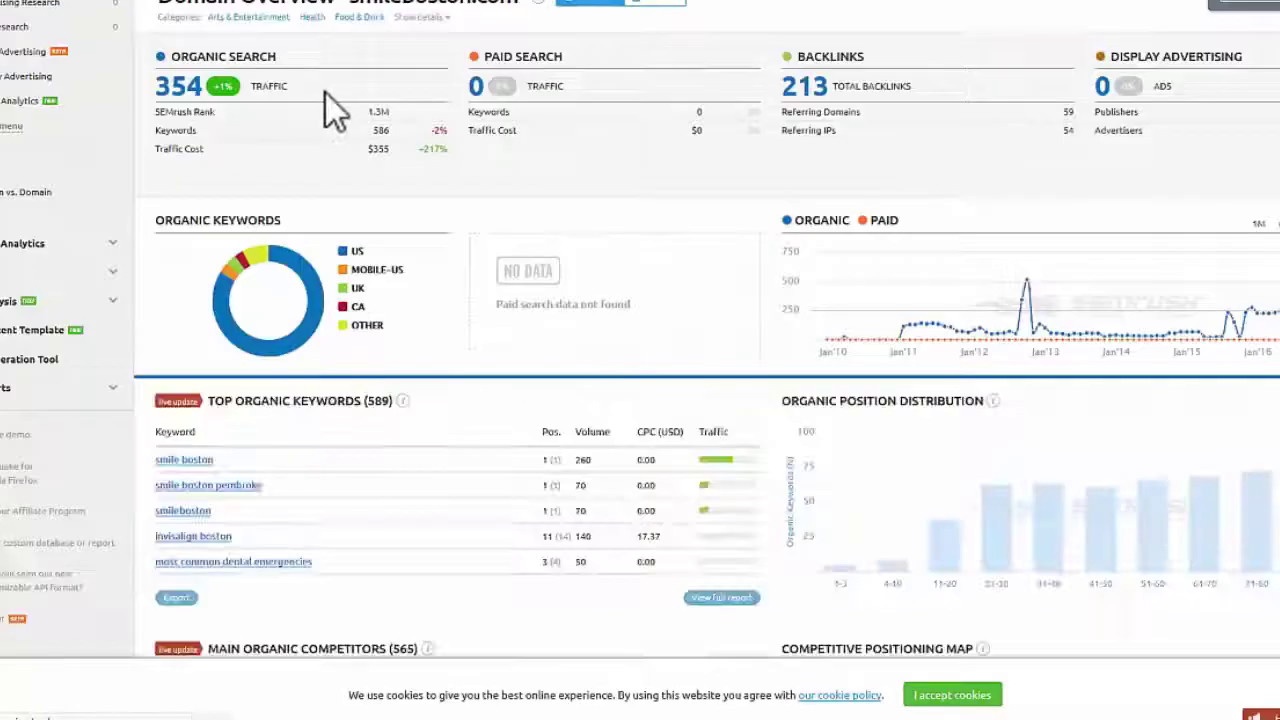
scroll(329, 92, up, 1)
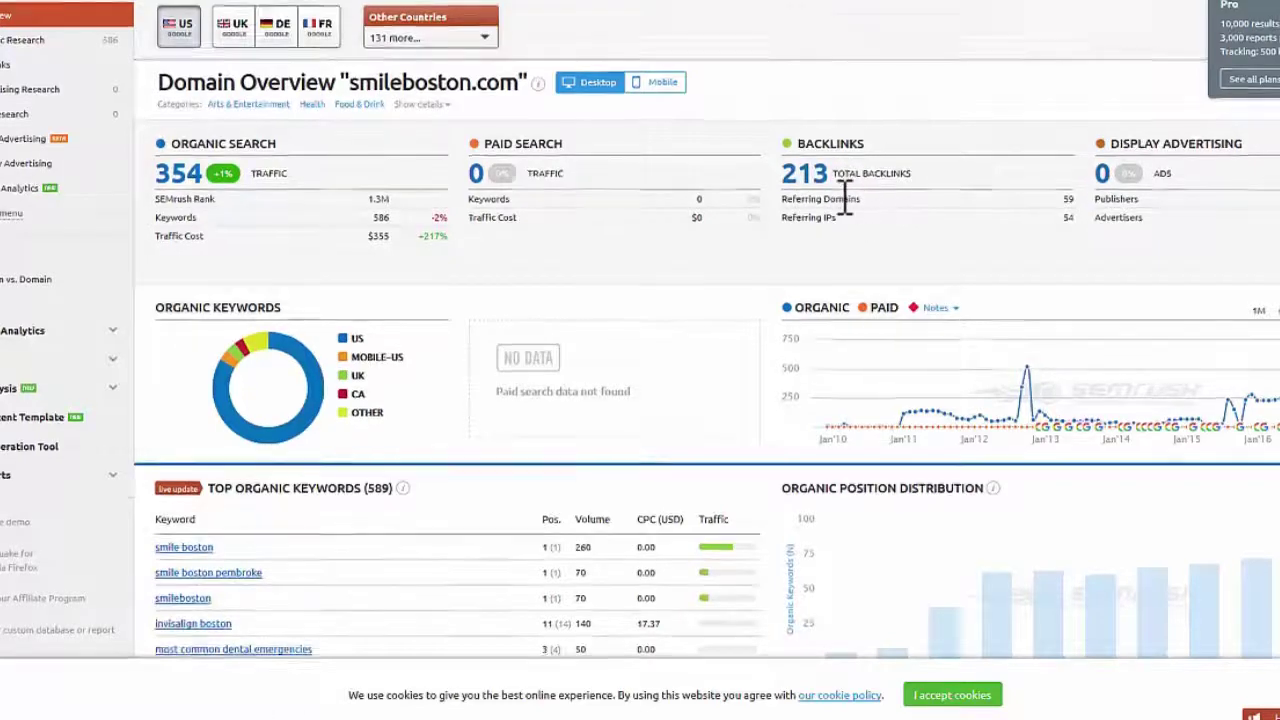
scroll(849, 191, down, 2)
scroll(497, 304, down, 4)
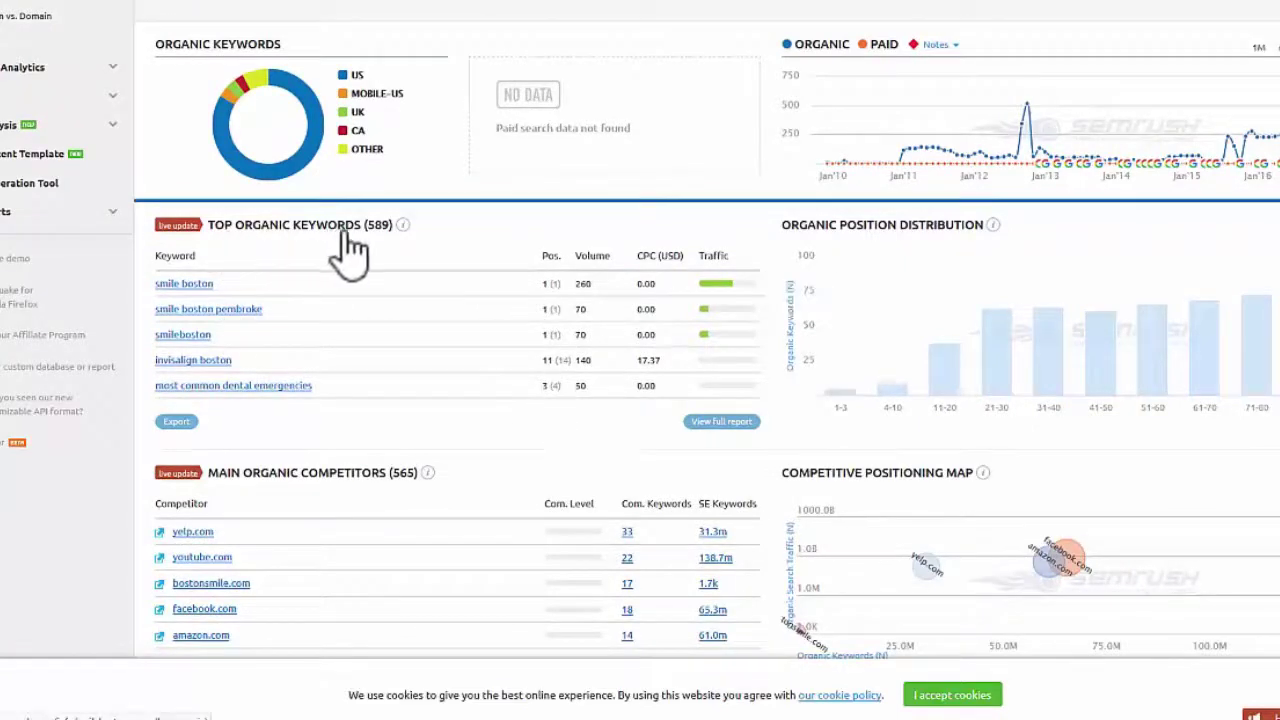
scroll(654, 410, up, 8)
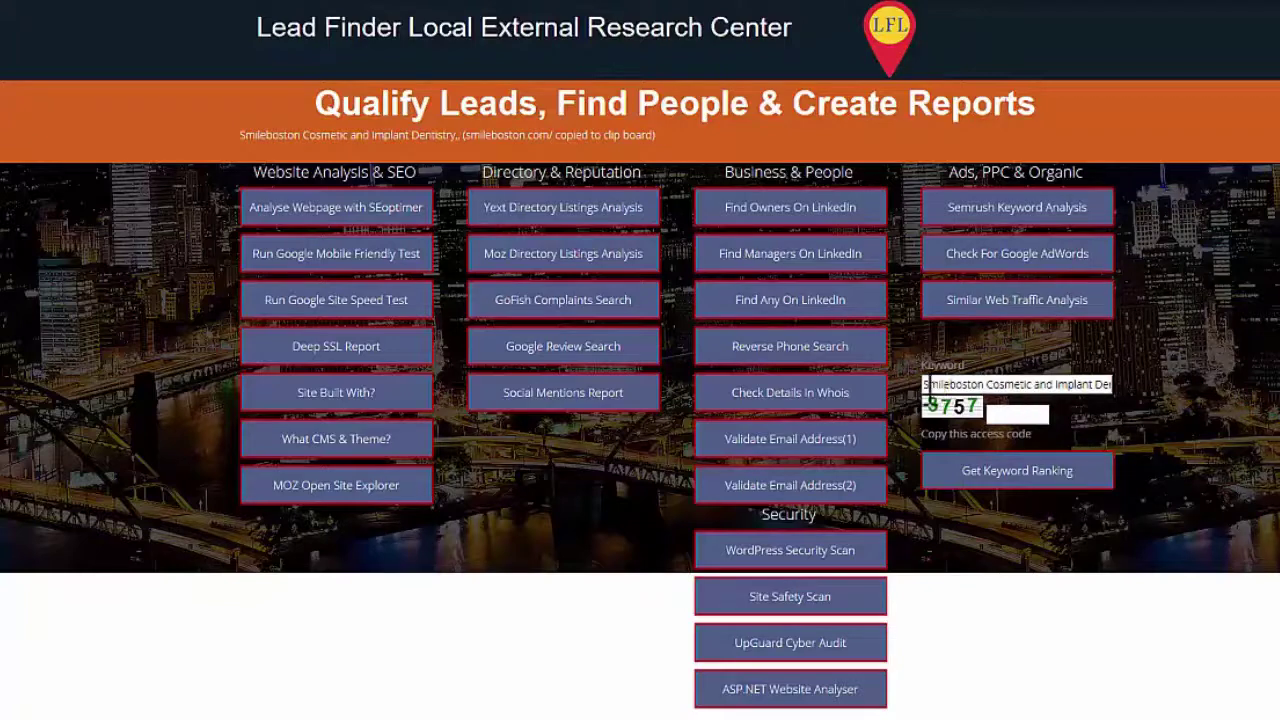
Cut the keyword down to 'Implant Dentistry', enter the displayed access code, and request the ranking
drag(922, 385, 1114, 385)
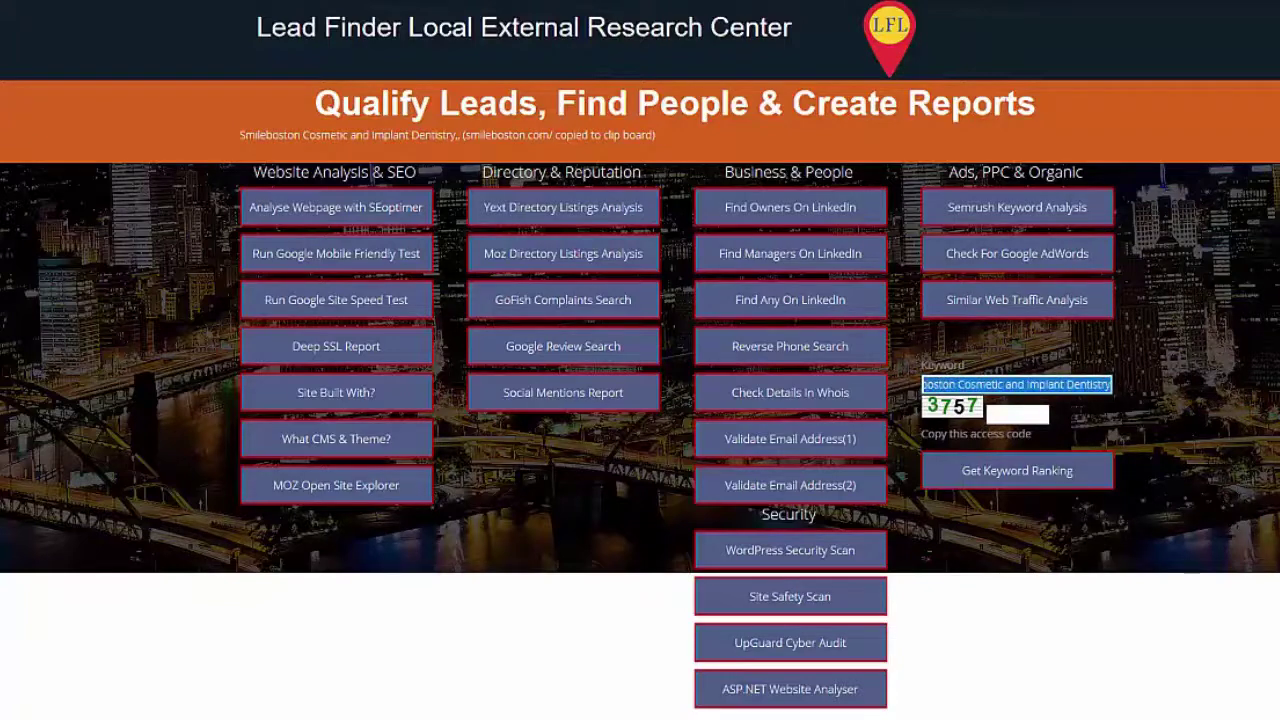
click(1038, 384)
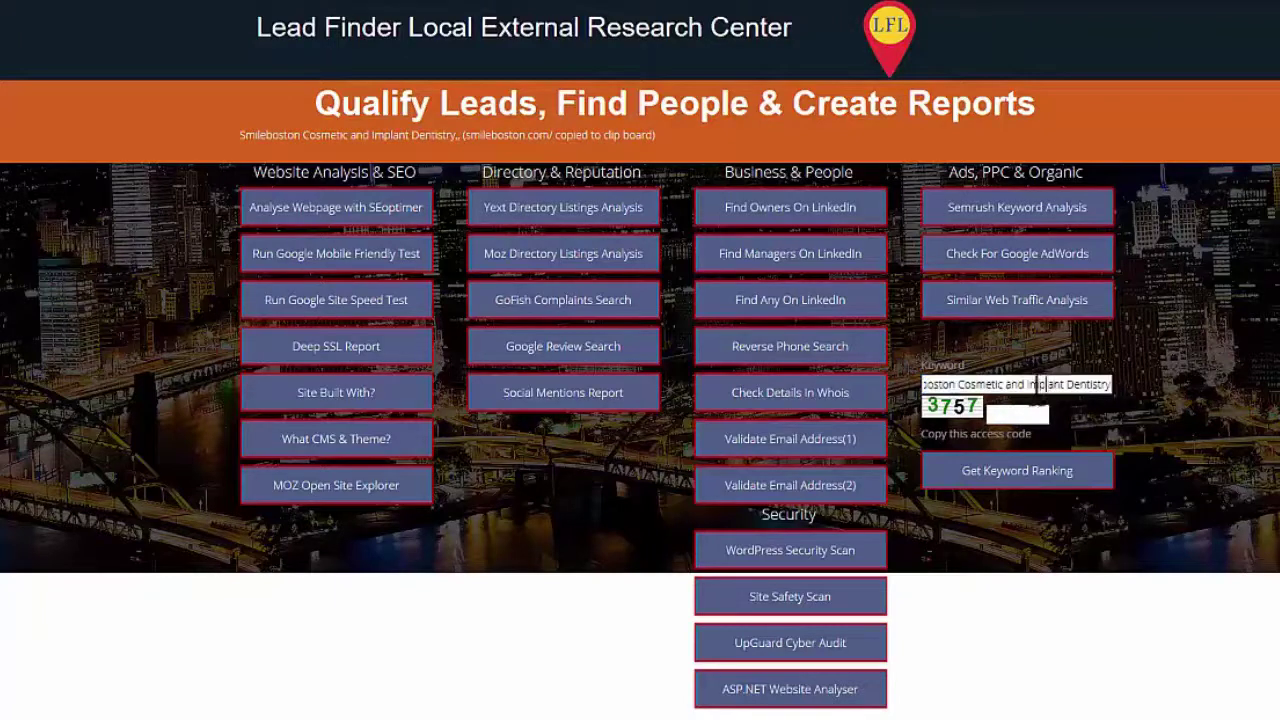
drag(1030, 384, 922, 385)
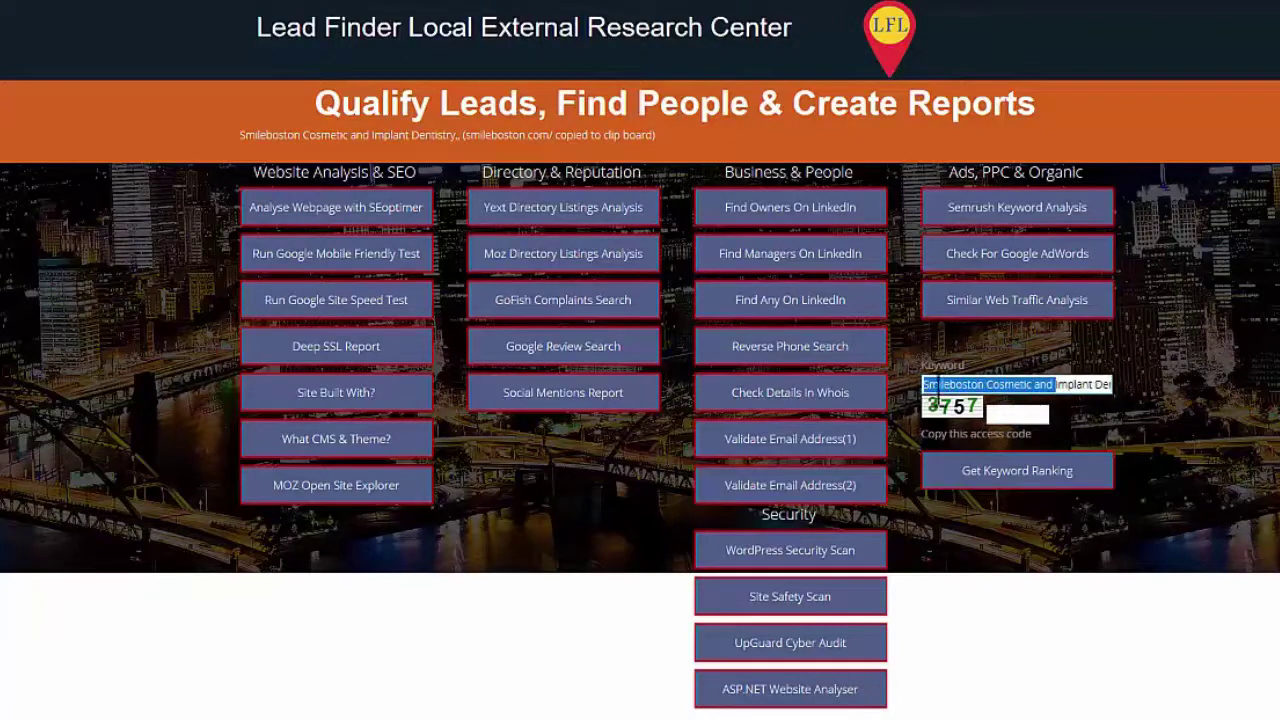
key(BackSpace)
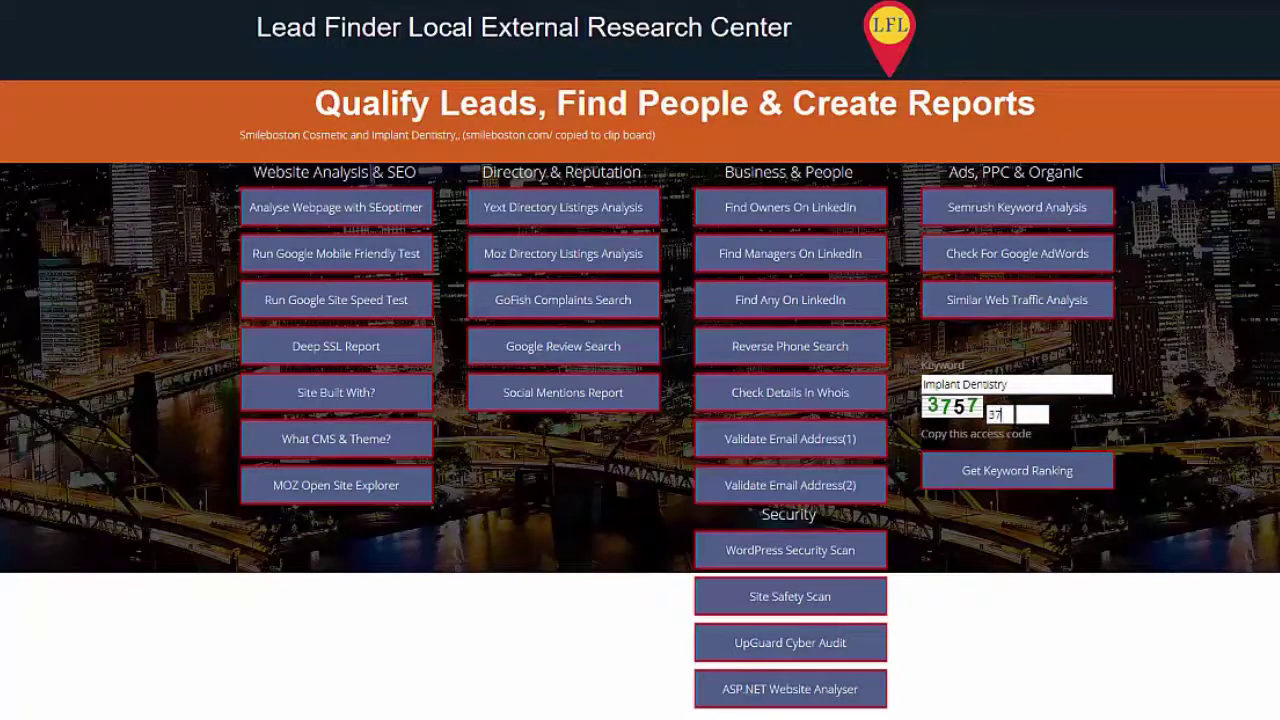
click(1014, 415)
text(3757)
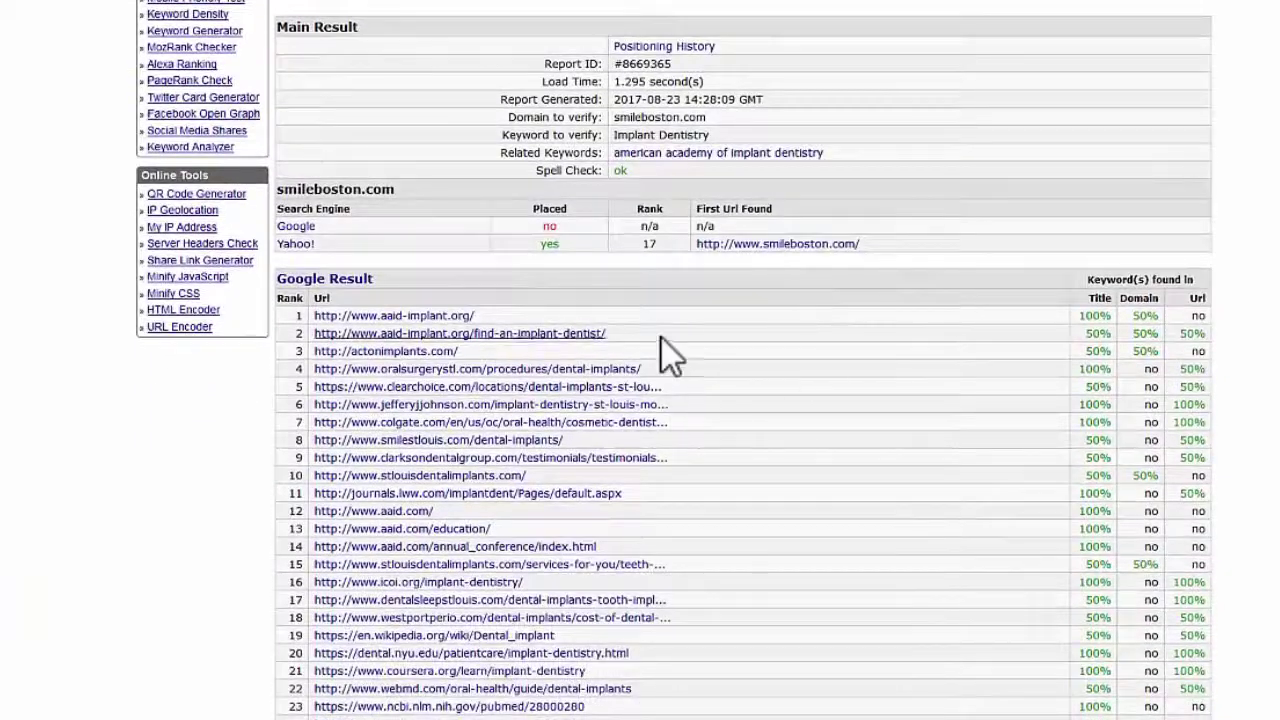
Scroll through the Google and Yahoo tables: smileboston.com unplaced on Google, 17th on Yahoo
scroll(662, 339, down, 5)
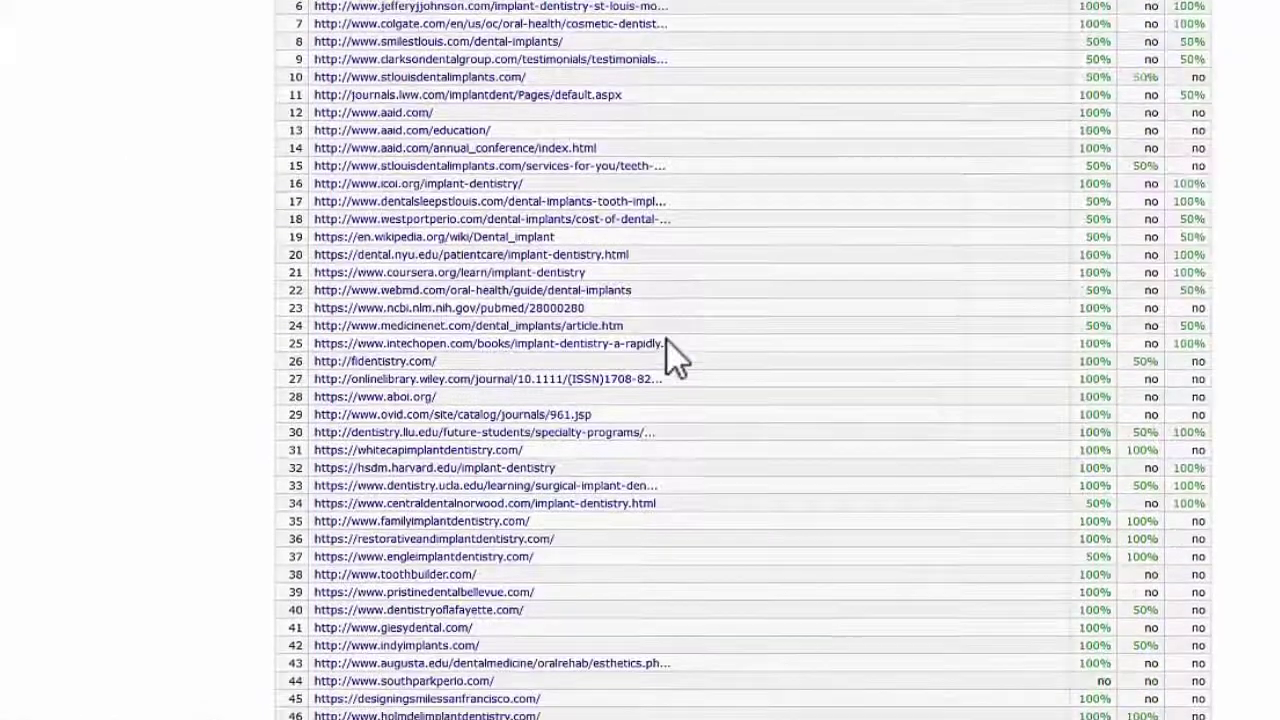
scroll(667, 341, down, 5)
scroll(668, 339, up, 10)
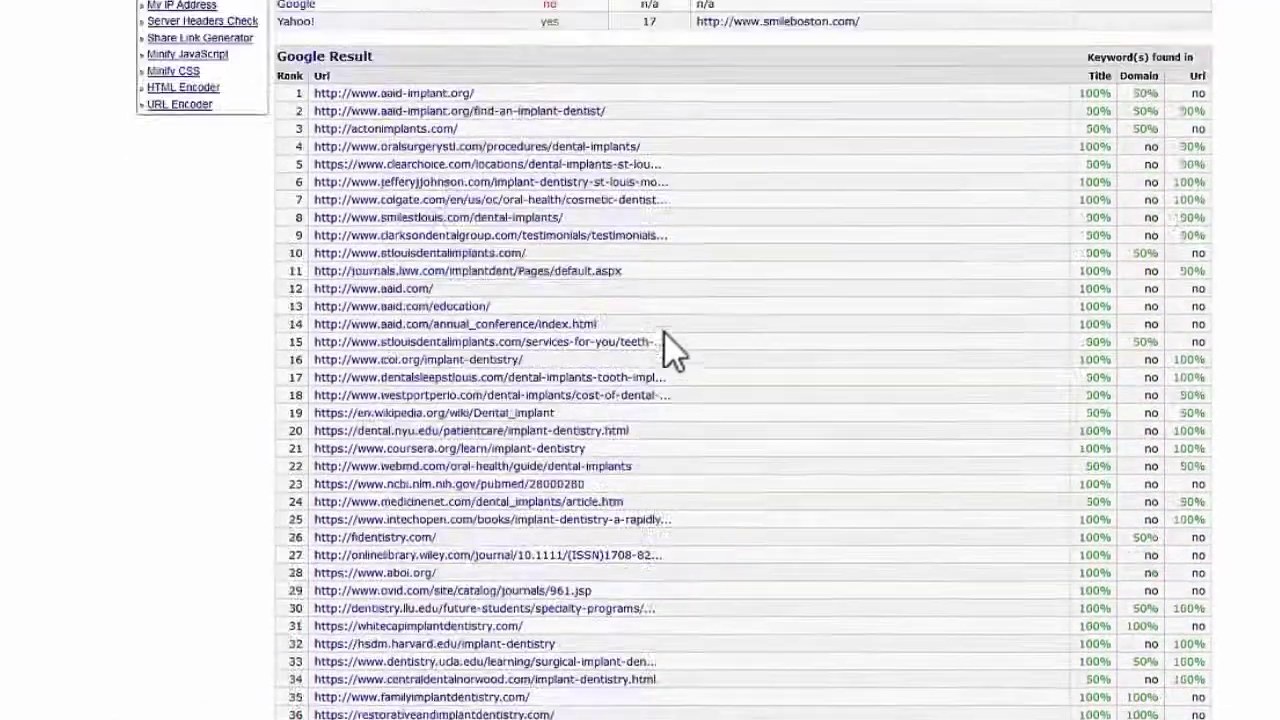
scroll(586, 357, down, 10)
scroll(551, 362, up, 4)
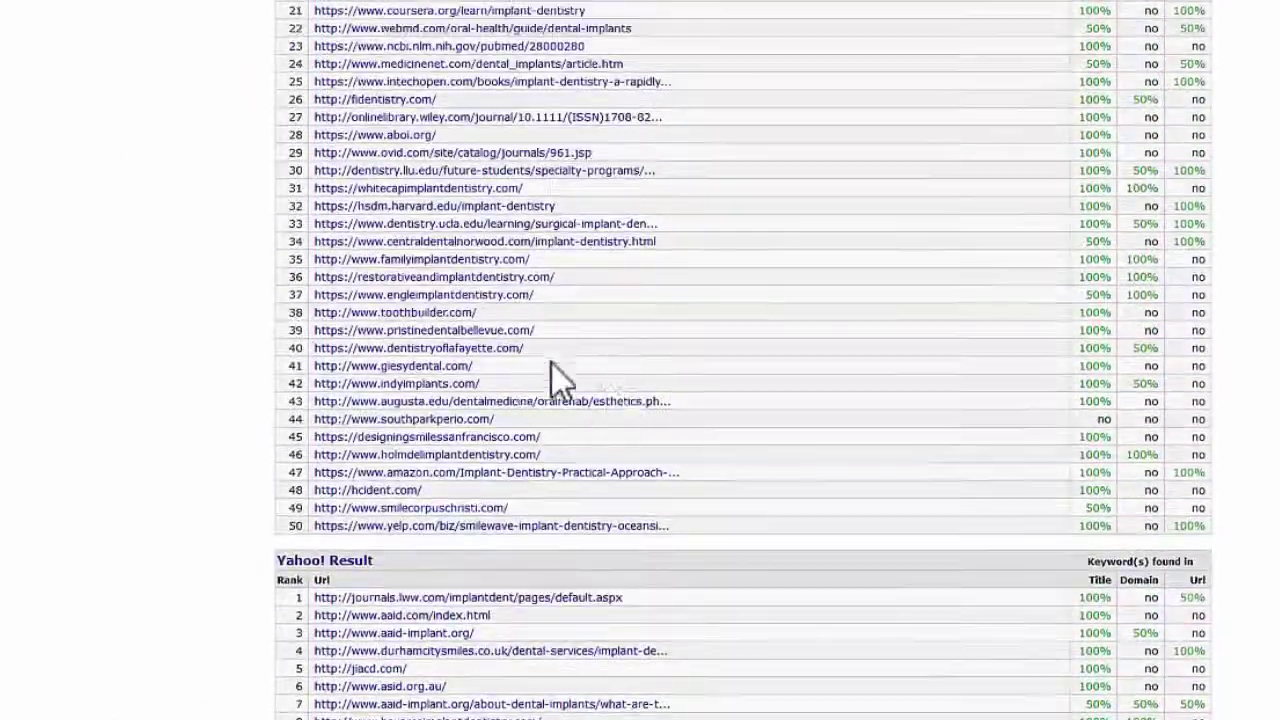
scroll(551, 362, down, 6)
scroll(616, 358, up, 8)
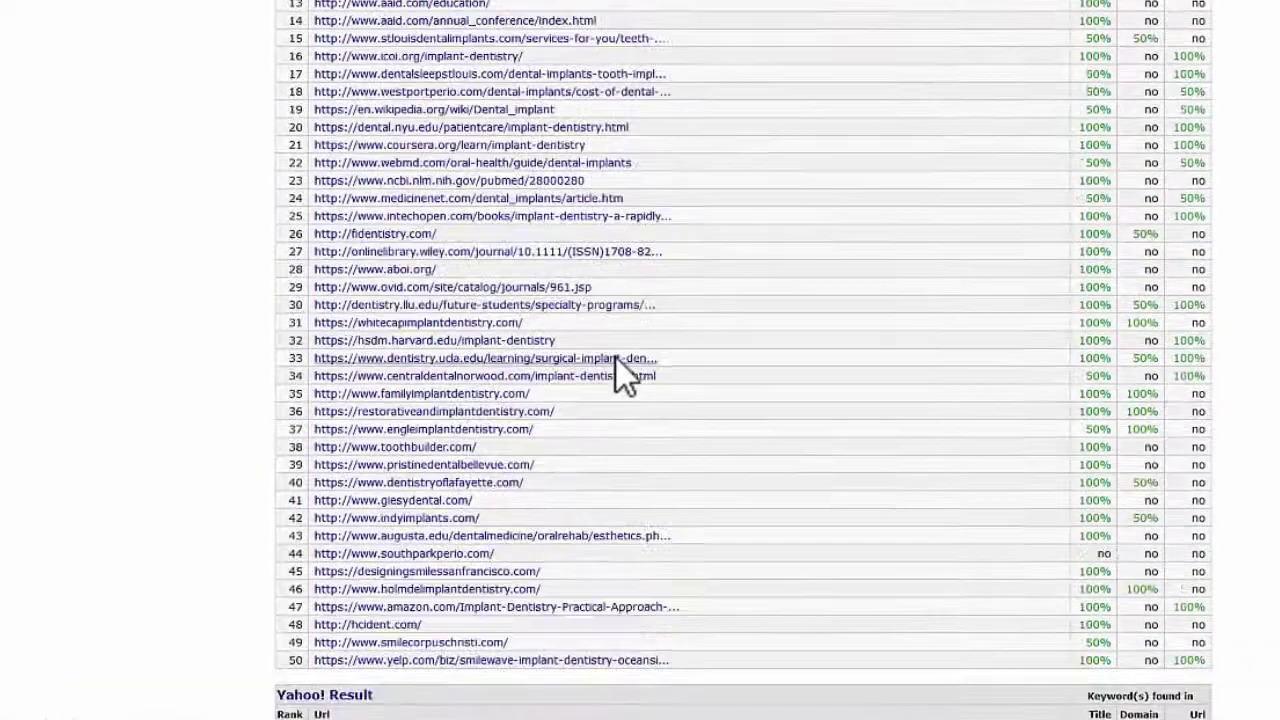
scroll(616, 358, down, 6)
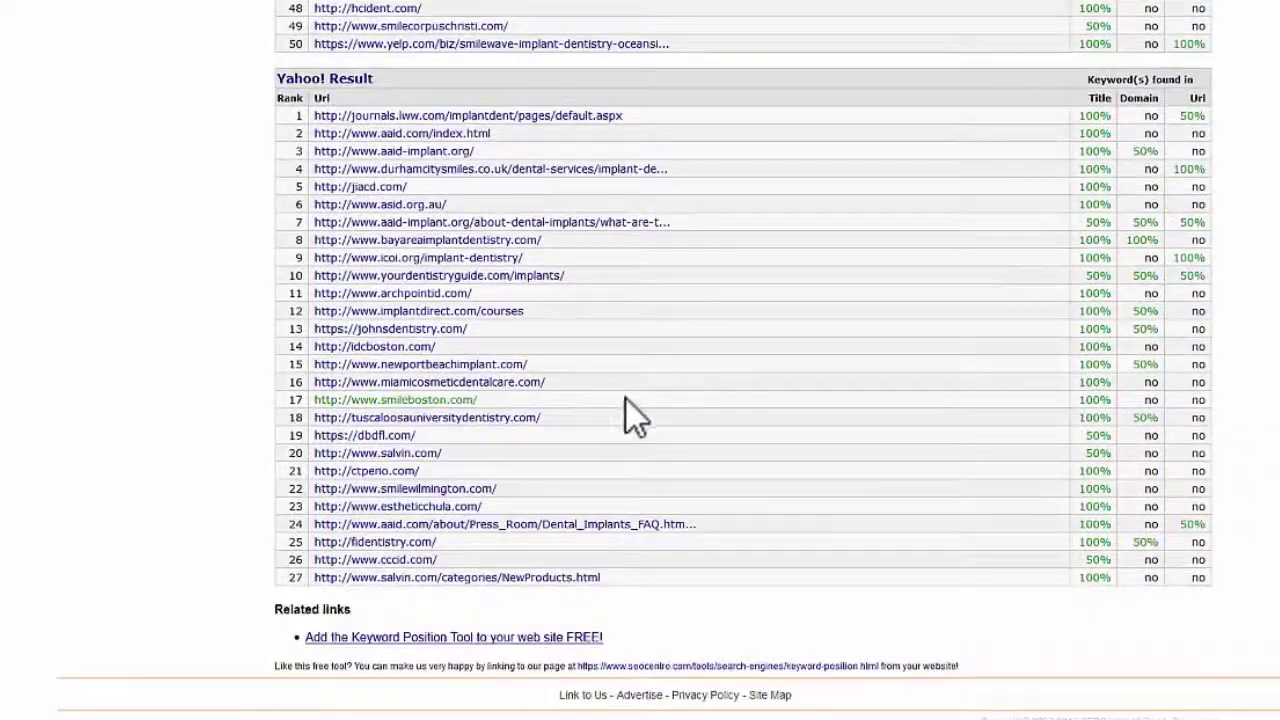
scroll(660, 388, up, 3)
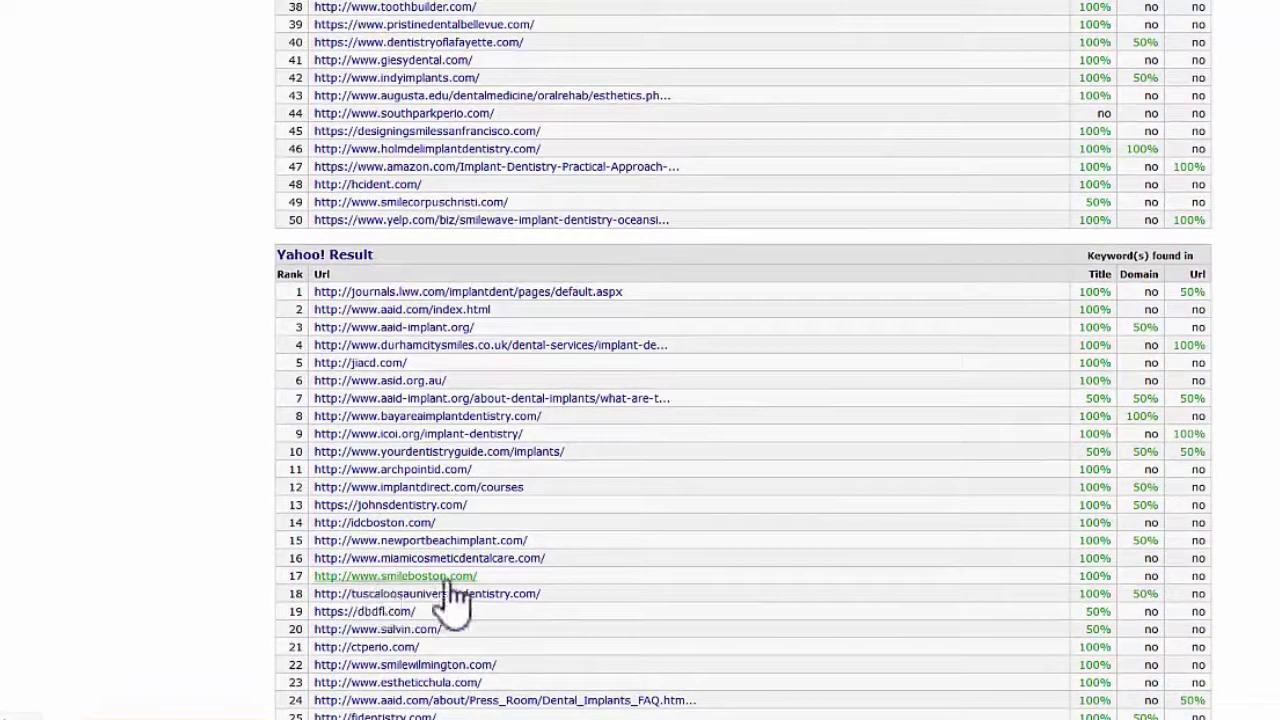
scroll(700, 500, down, 3)
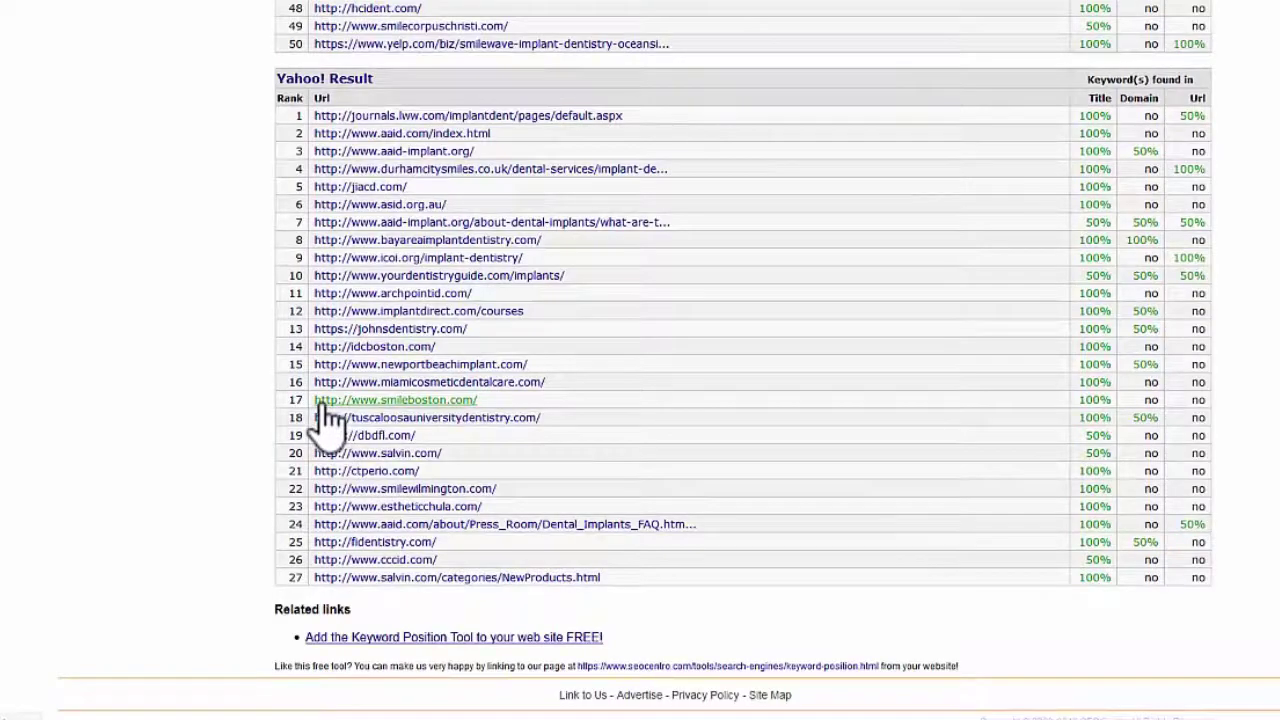
scroll(500, 349, up, 7)
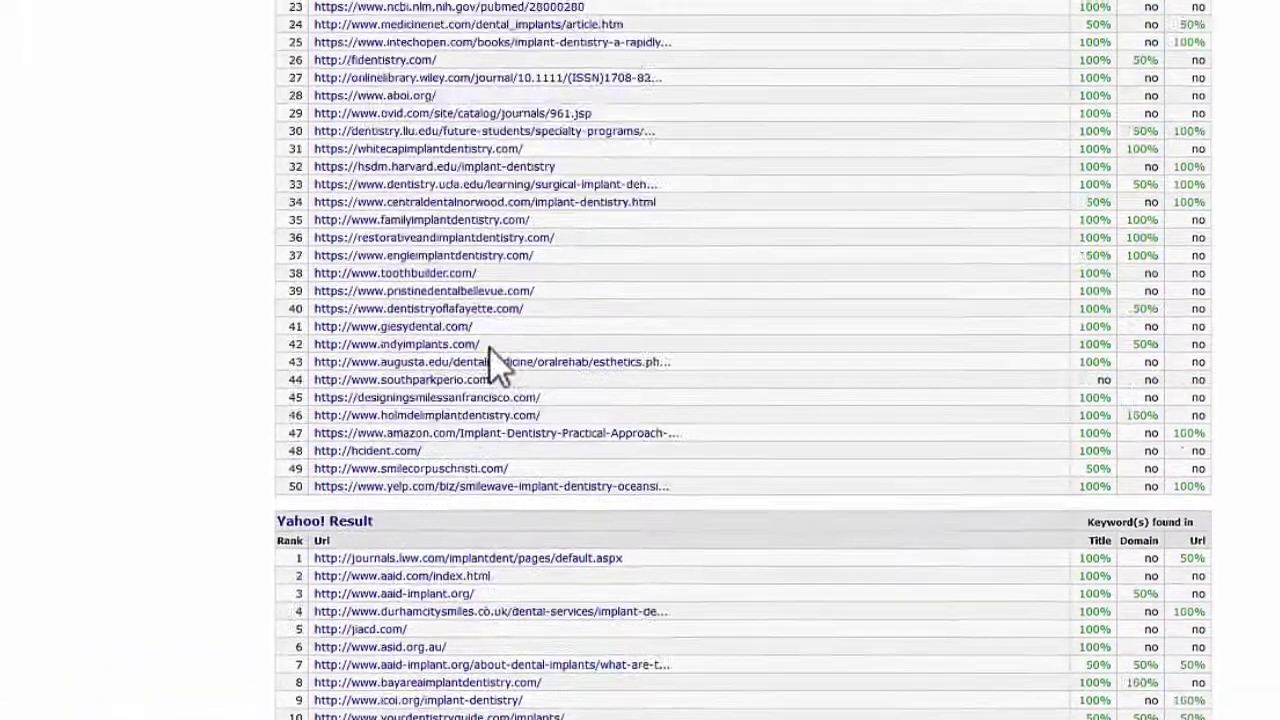
scroll(489, 347, up, 9)
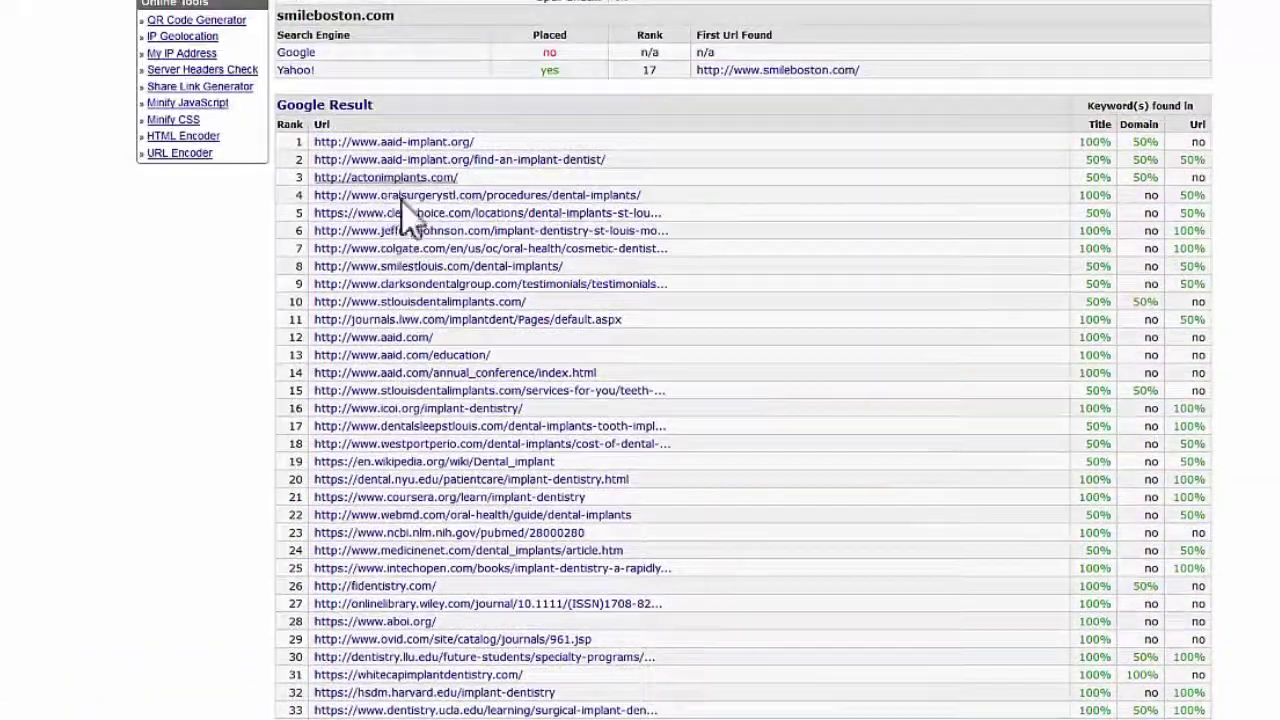
scroll(429, 366, down, 5)
scroll(500, 414, up, 1)
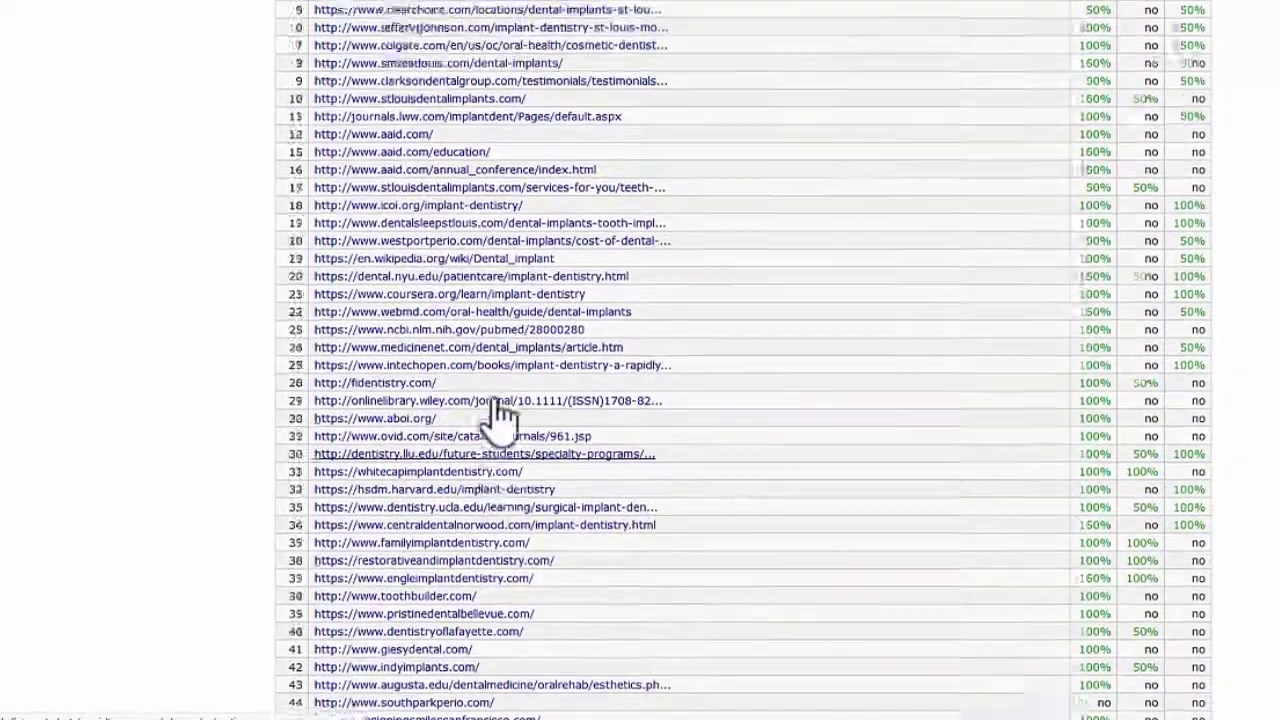
scroll(500, 412, up, 4)
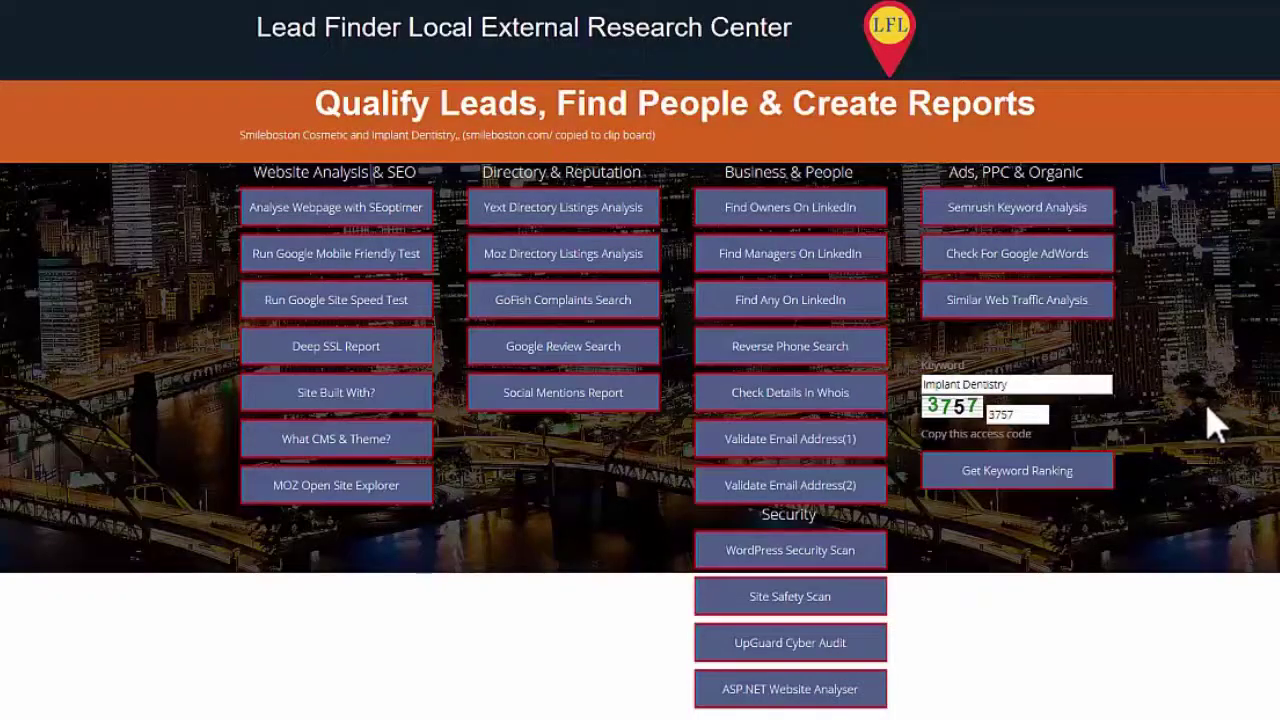